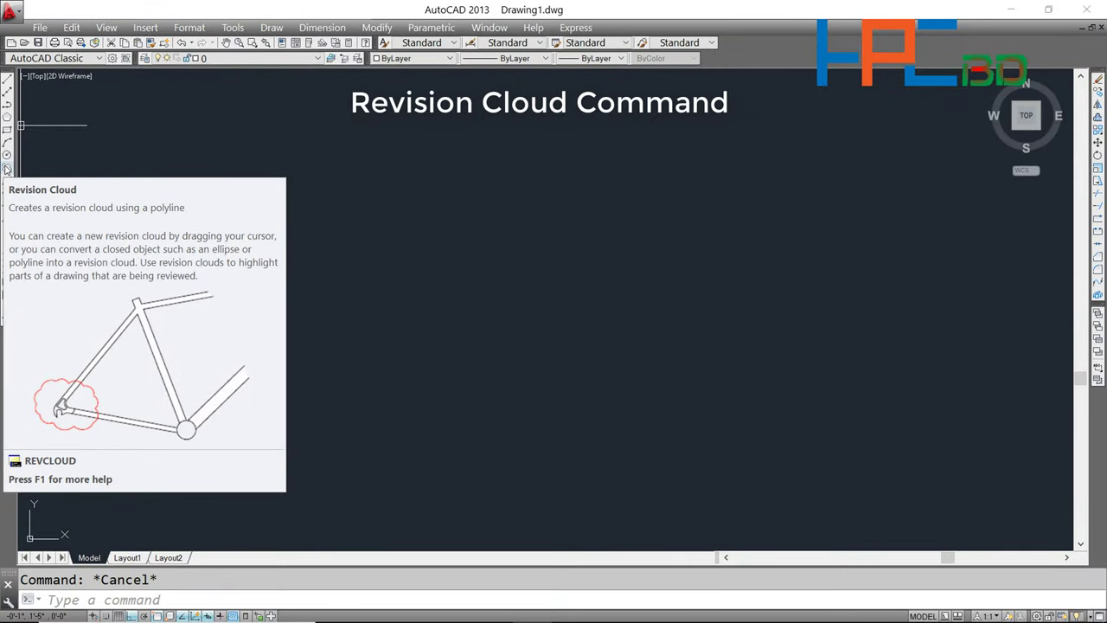
Draw two freehand revision clouds side by side, then select all and erase them
click(6, 169)
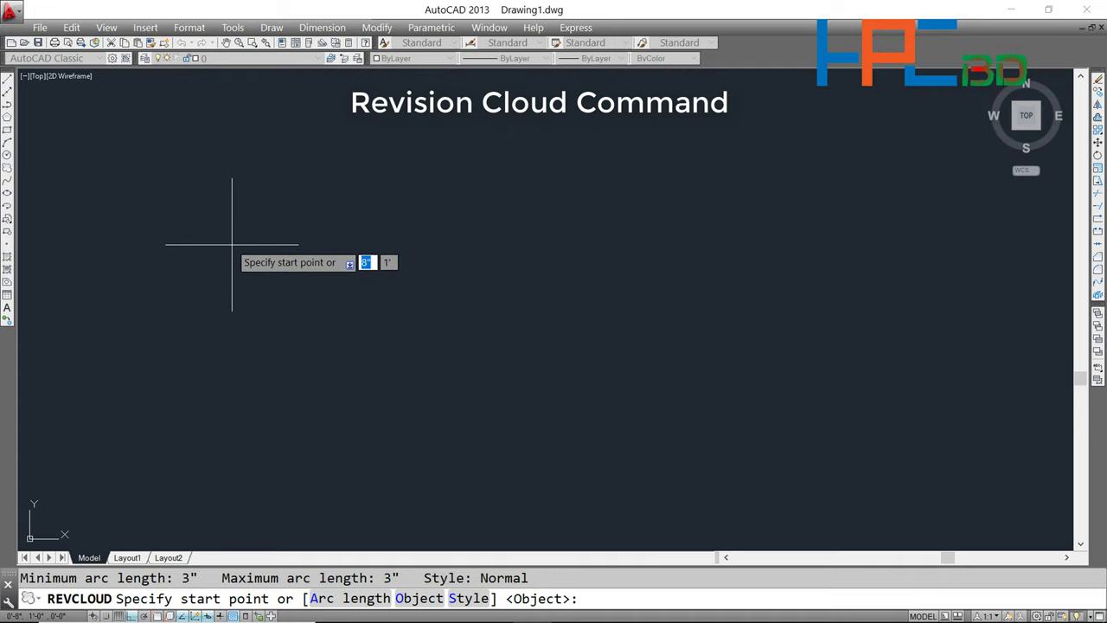
click(229, 243)
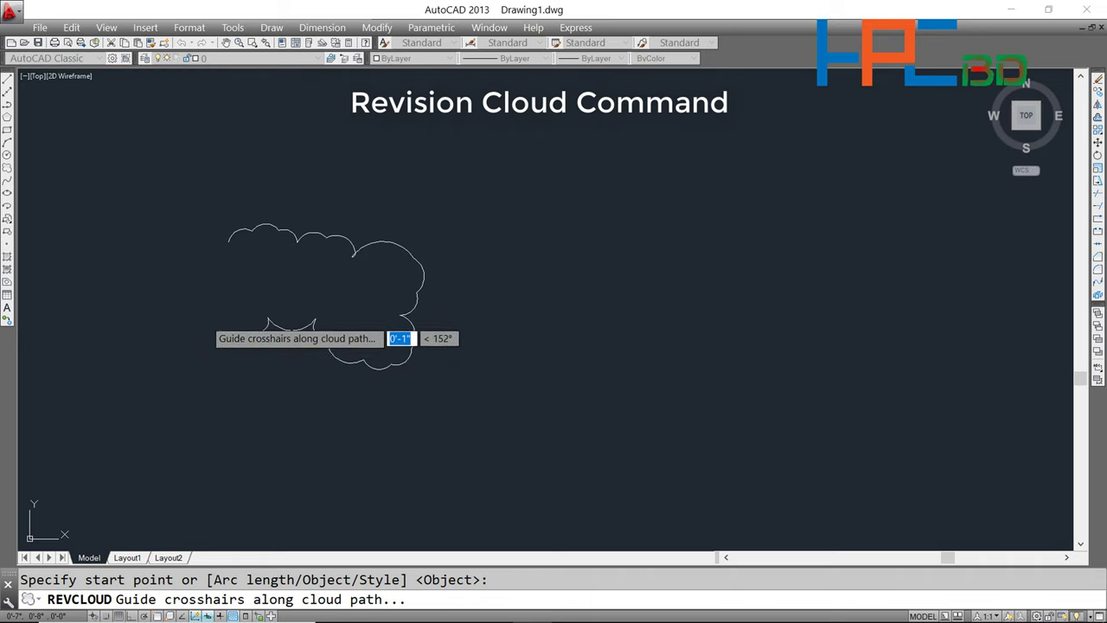
click(167, 224)
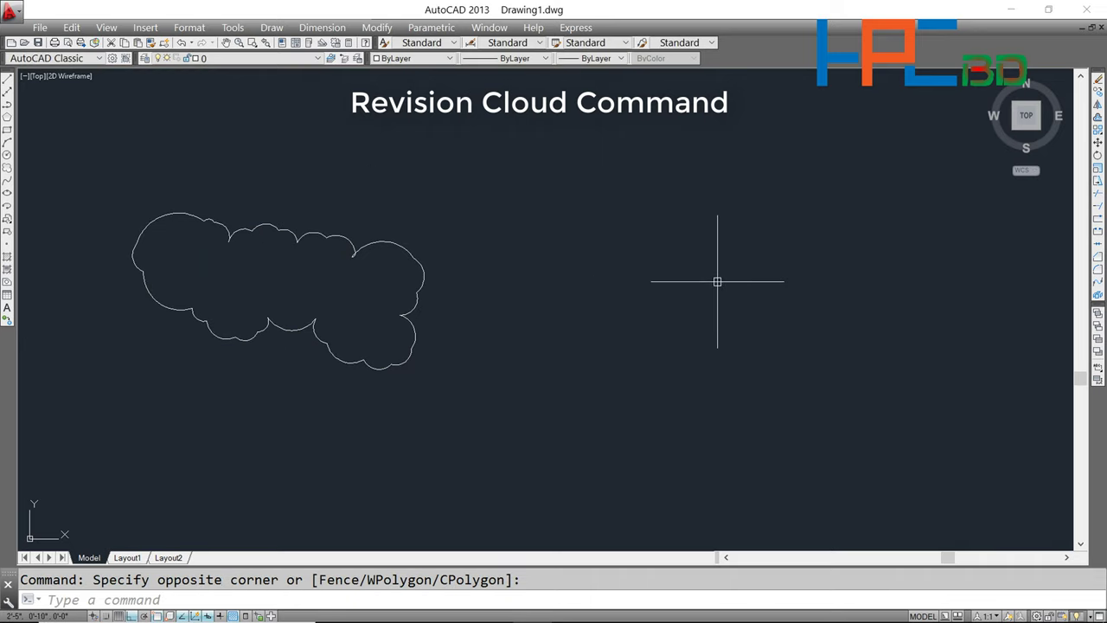
key(Return)
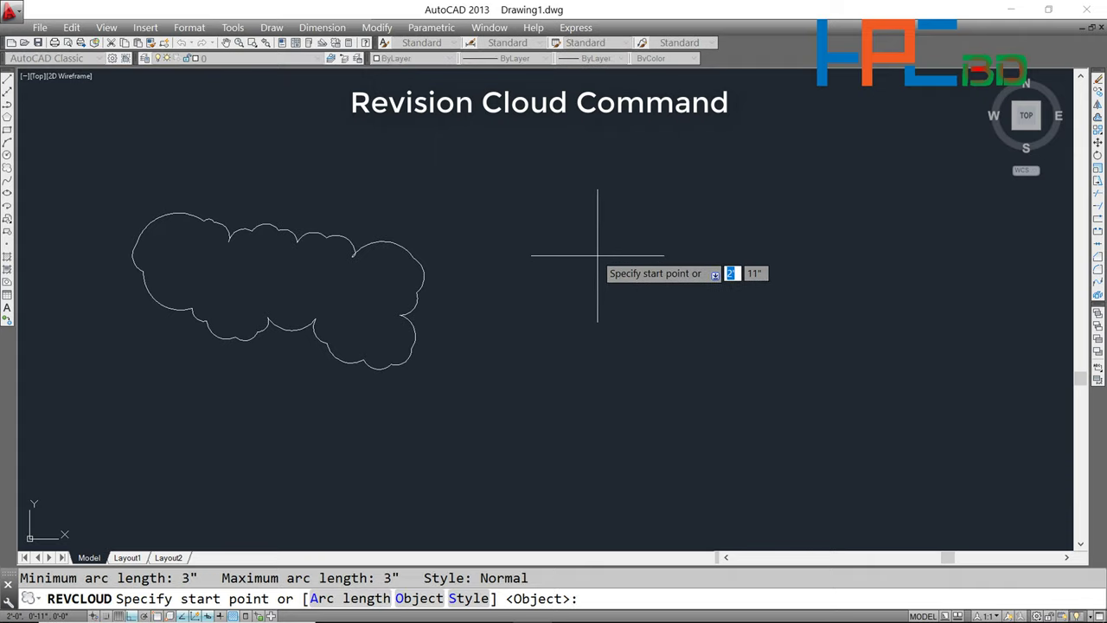
click(597, 255)
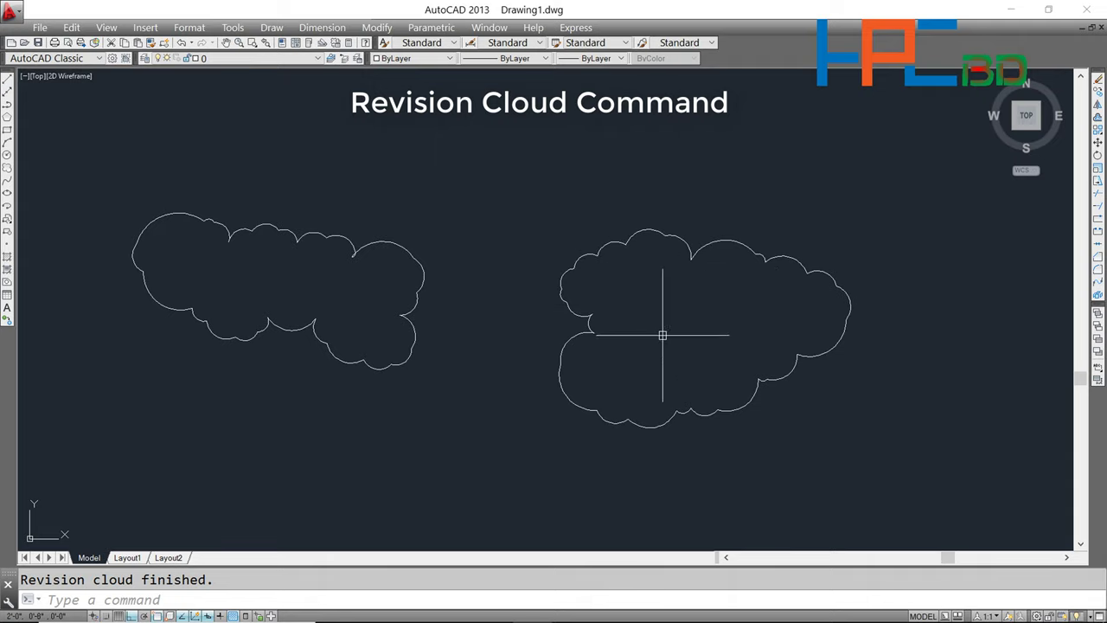
key(ctrl+a)
key(Delete)
Cancel the leftover command and start a new revision cloud
key(Escape)
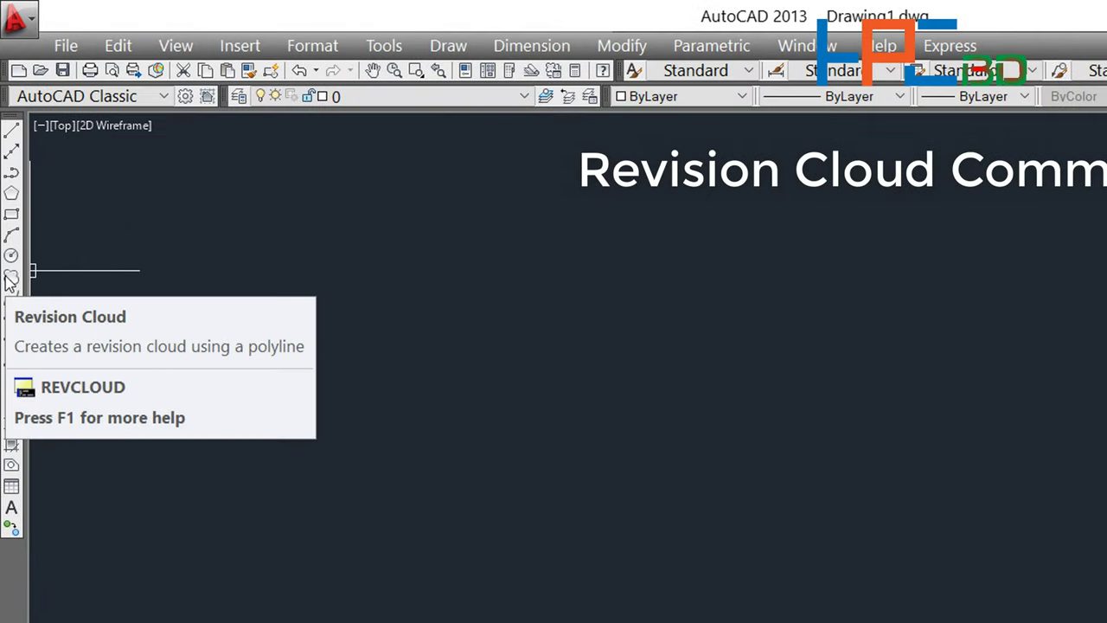
mouse_move(6, 168)
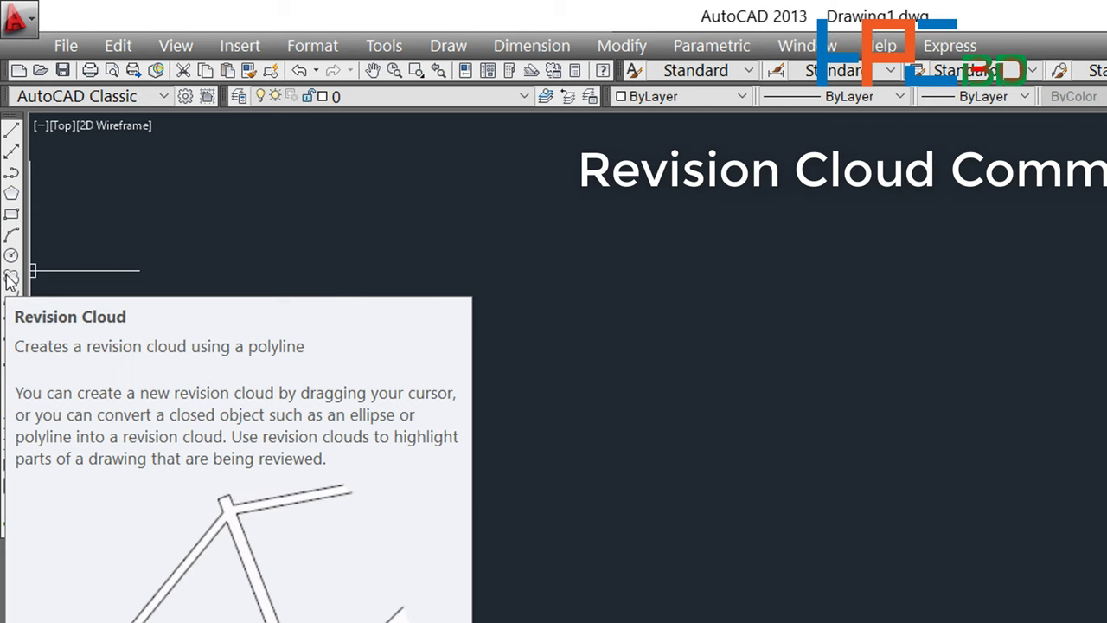
click(11, 278)
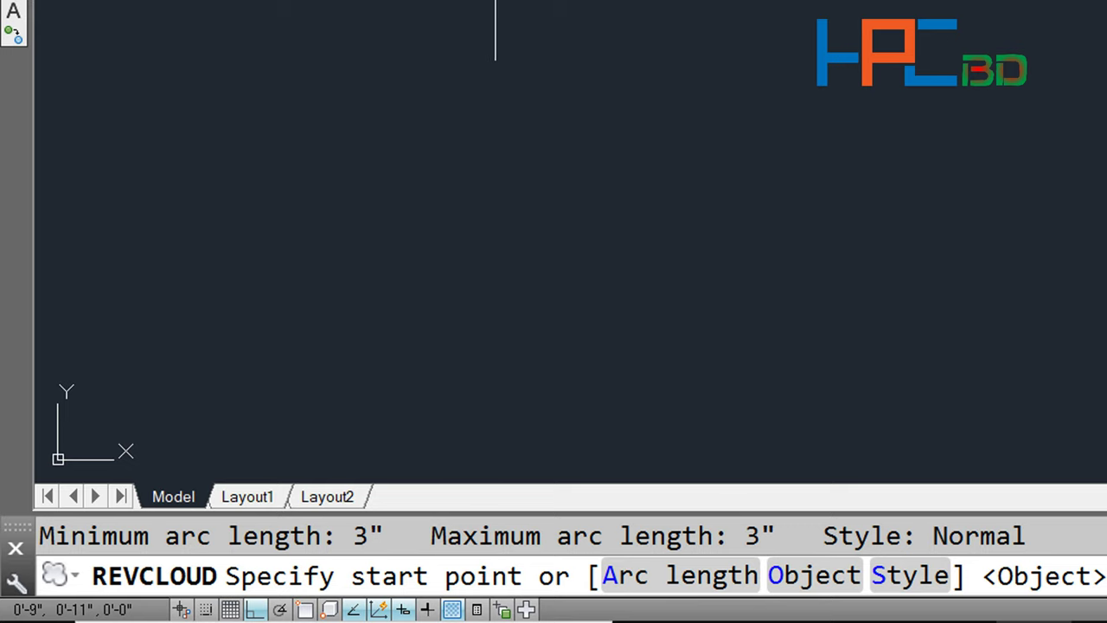
Draw one large freehand revision cloud starting near the top of the drawing
click(495, 4)
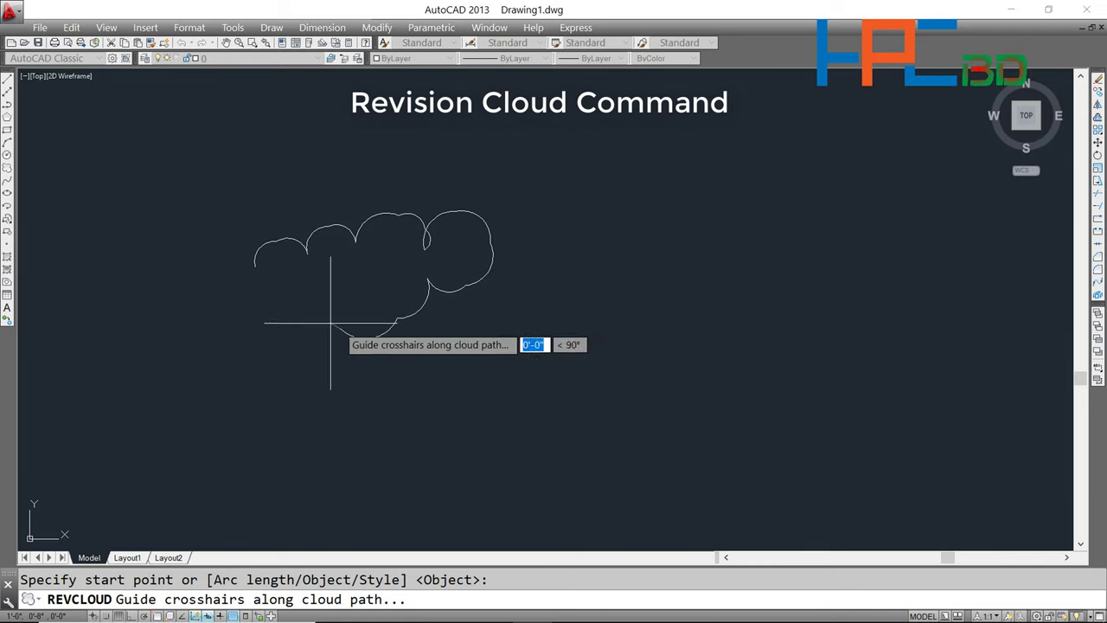
key(Return)
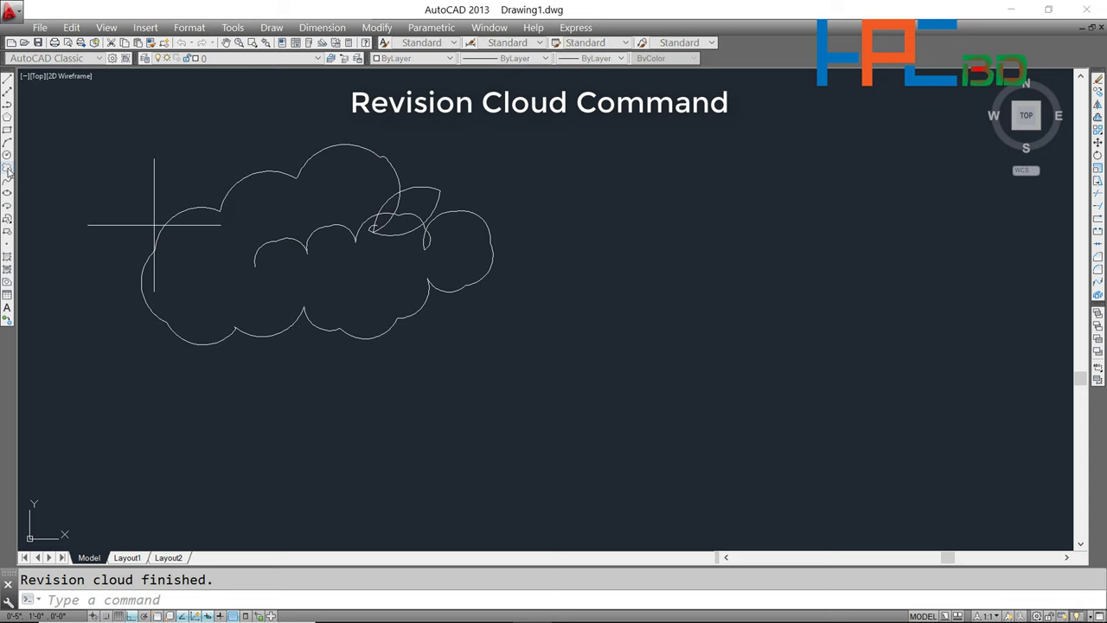
click(8, 170)
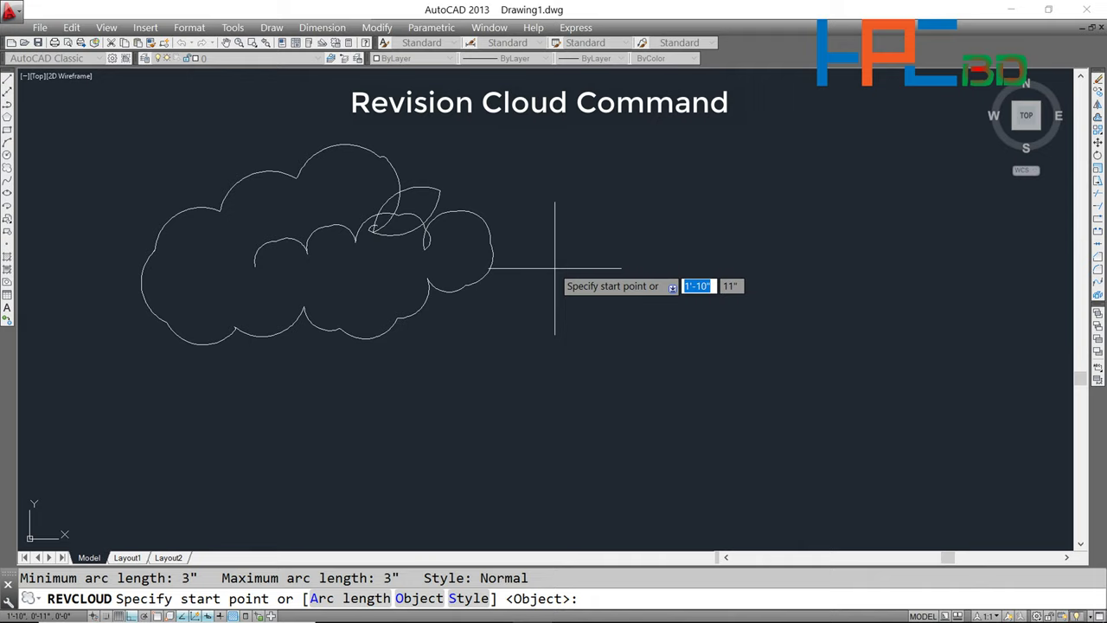
Set the revision cloud arc length to 3" minimum and 3" maximum
text(a)
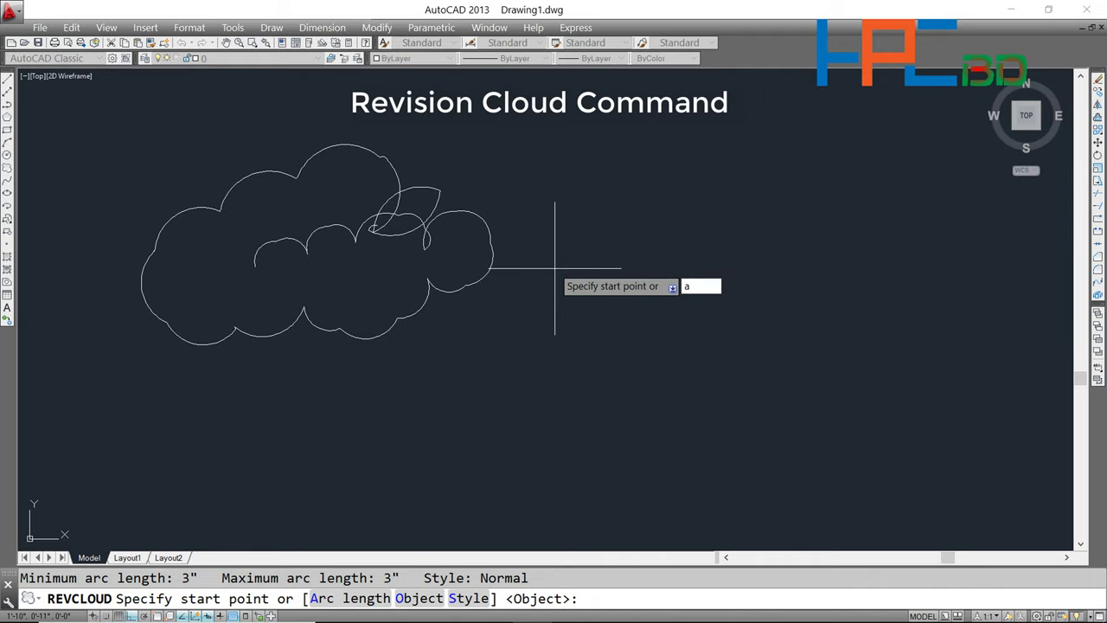
key(Return)
text(3)
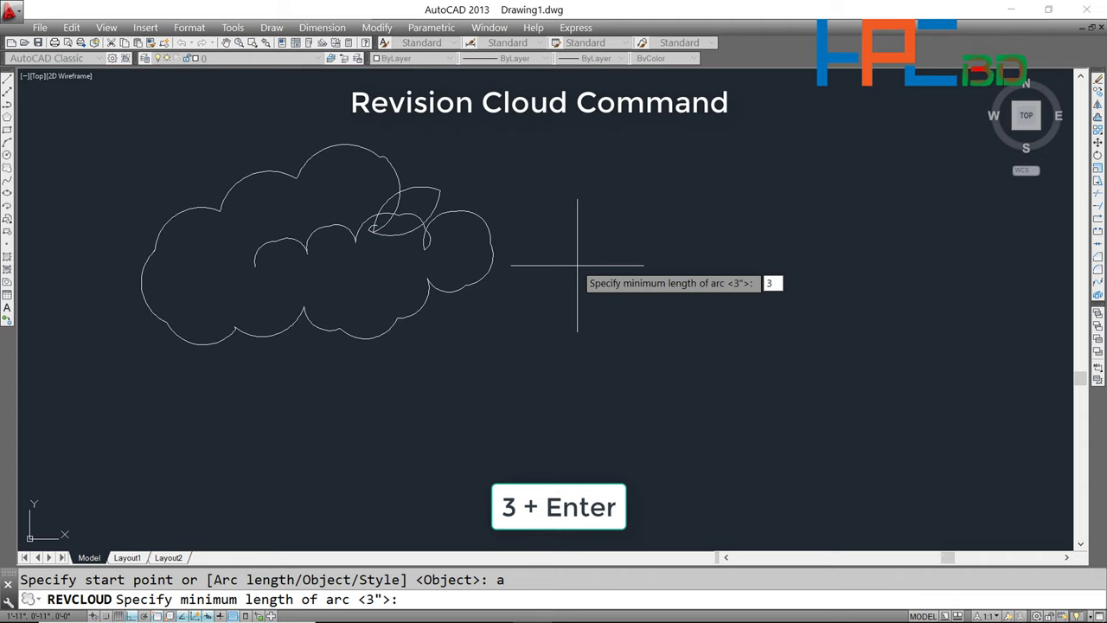
key(Return)
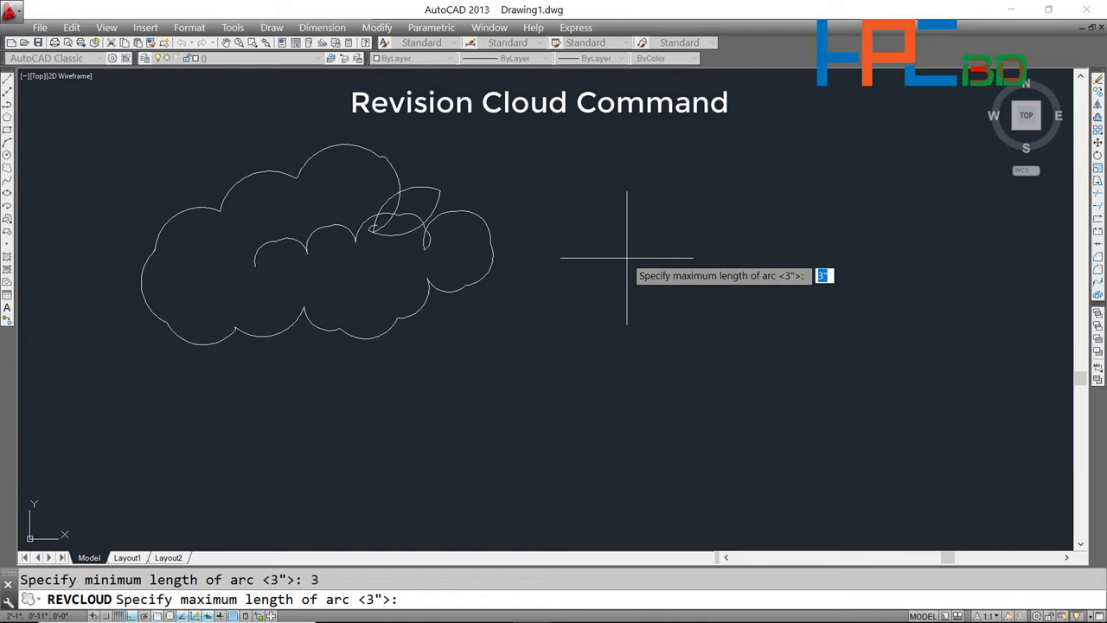
text(3)
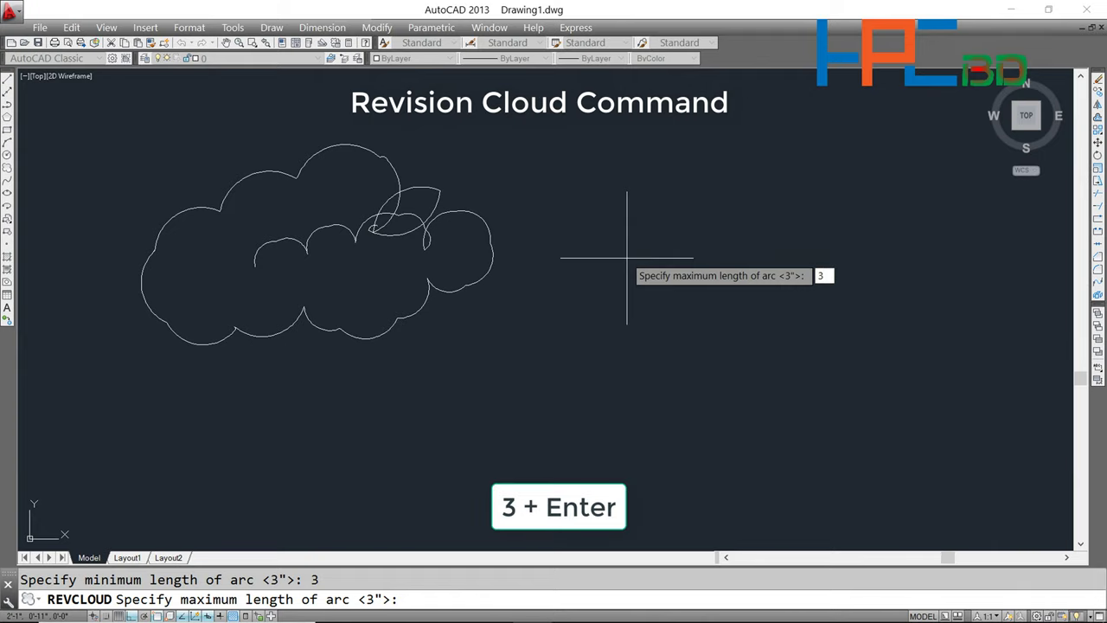
key(Return)
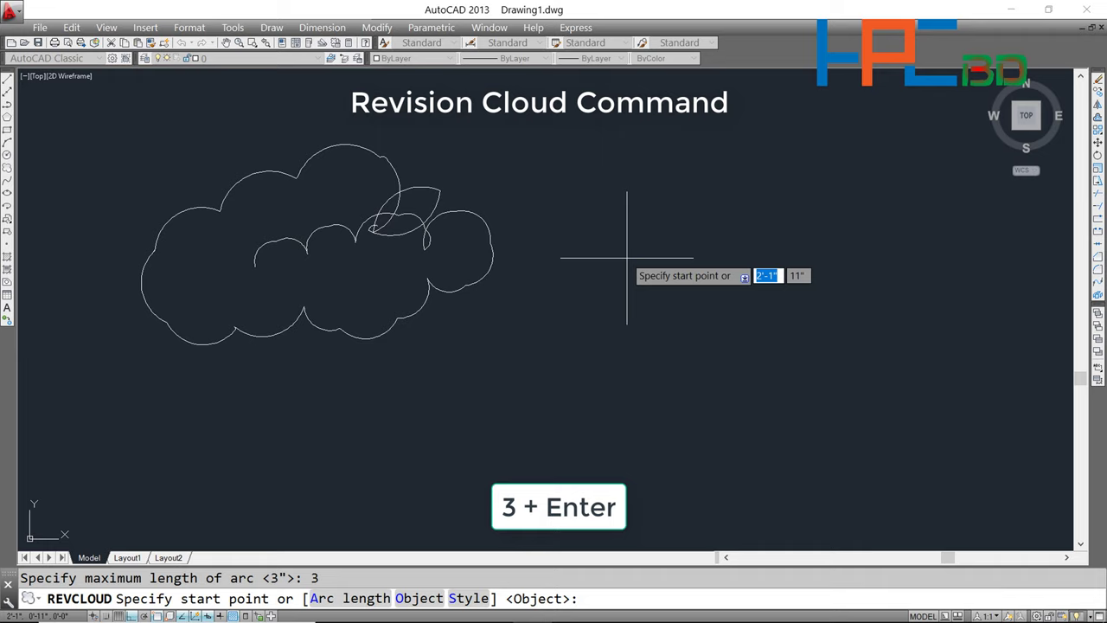
Draw a second revision cloud right of the first and dismiss the stray selection window
click(596, 278)
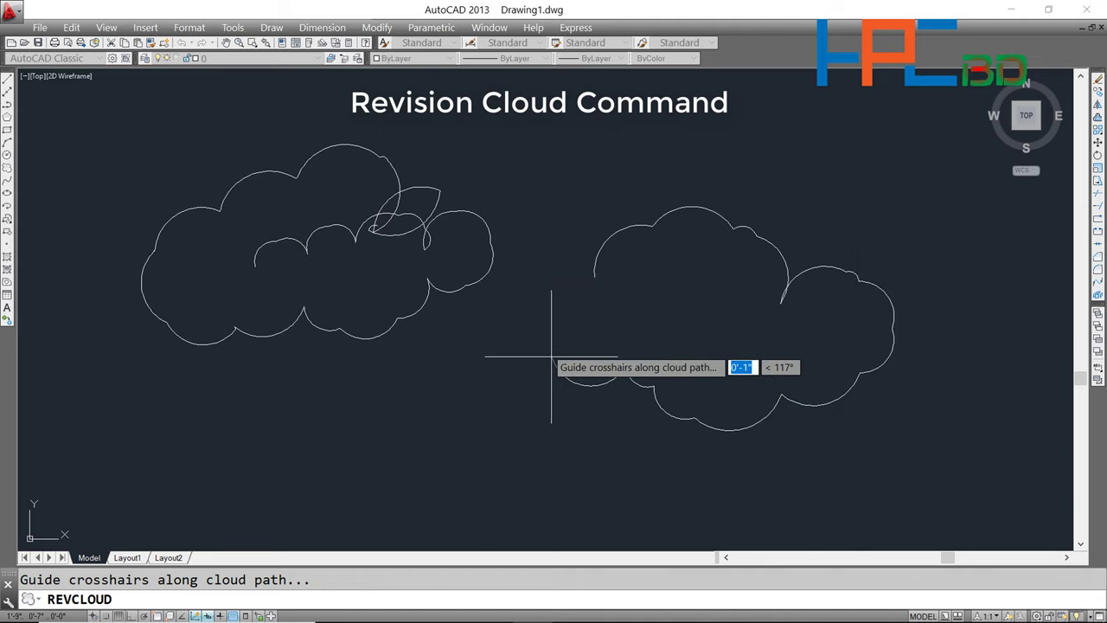
click(546, 289)
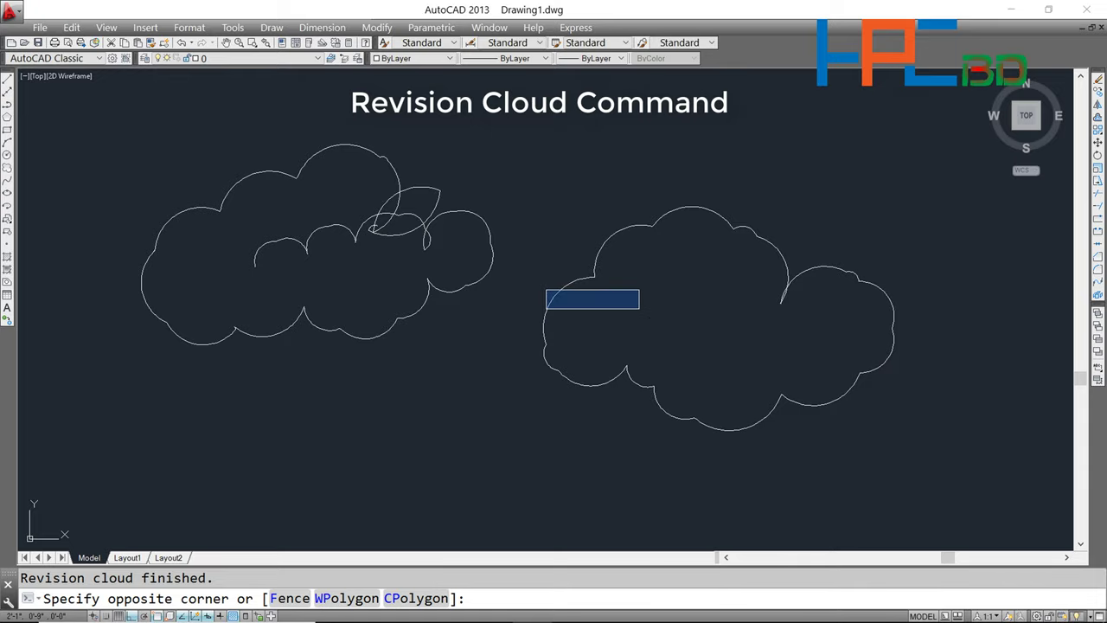
click(641, 310)
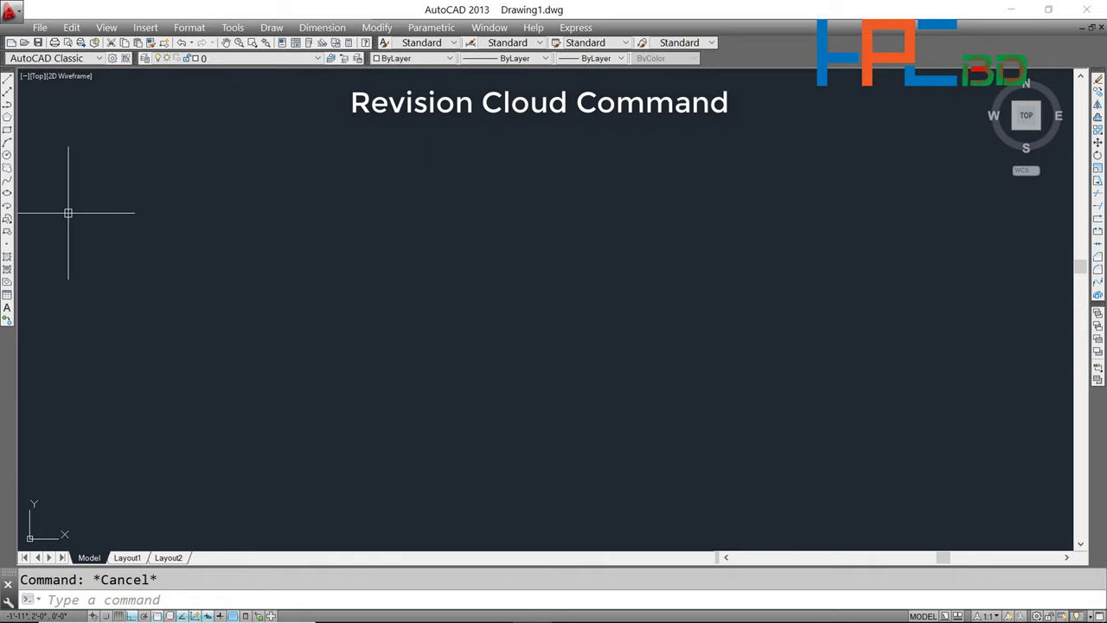
Draw a small, tight revision cloud left of centre, then cancel the command
click(7, 169)
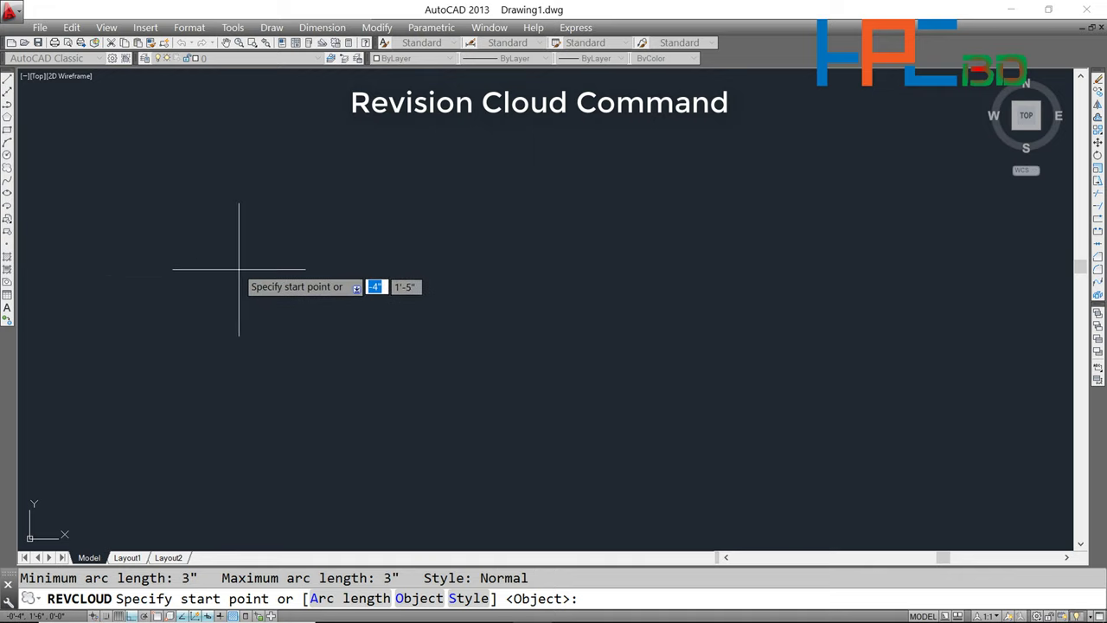
click(238, 268)
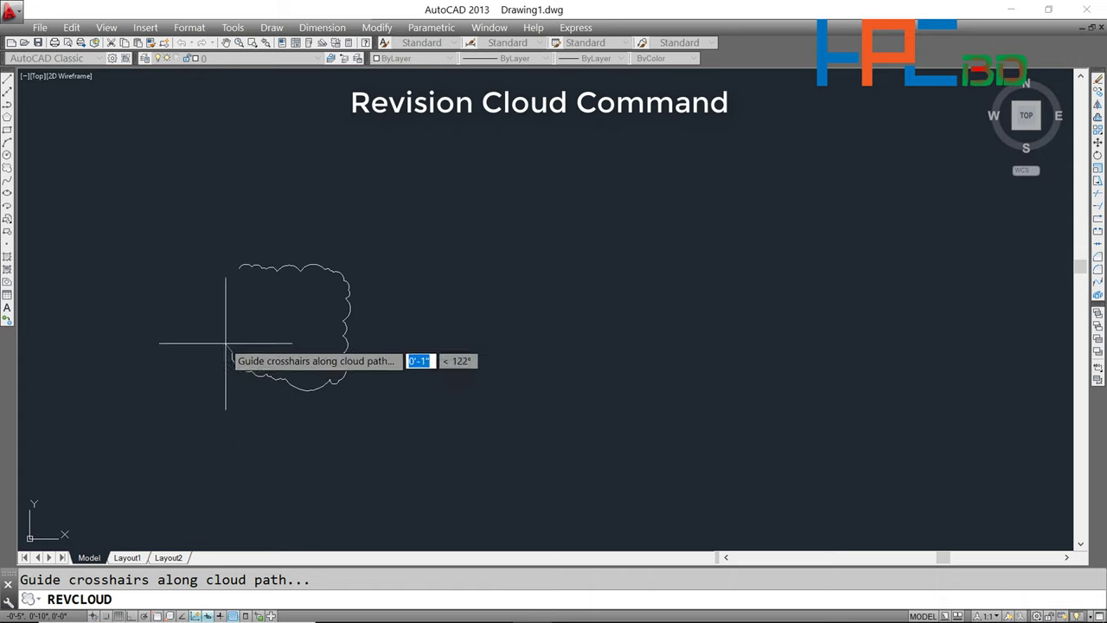
click(304, 329)
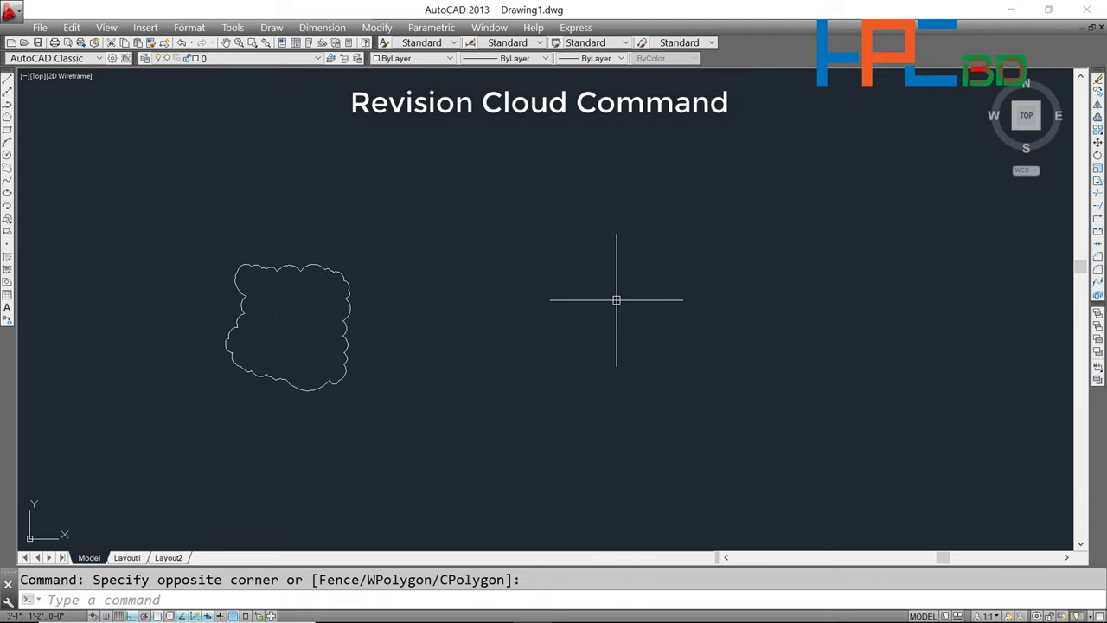
key(Escape)
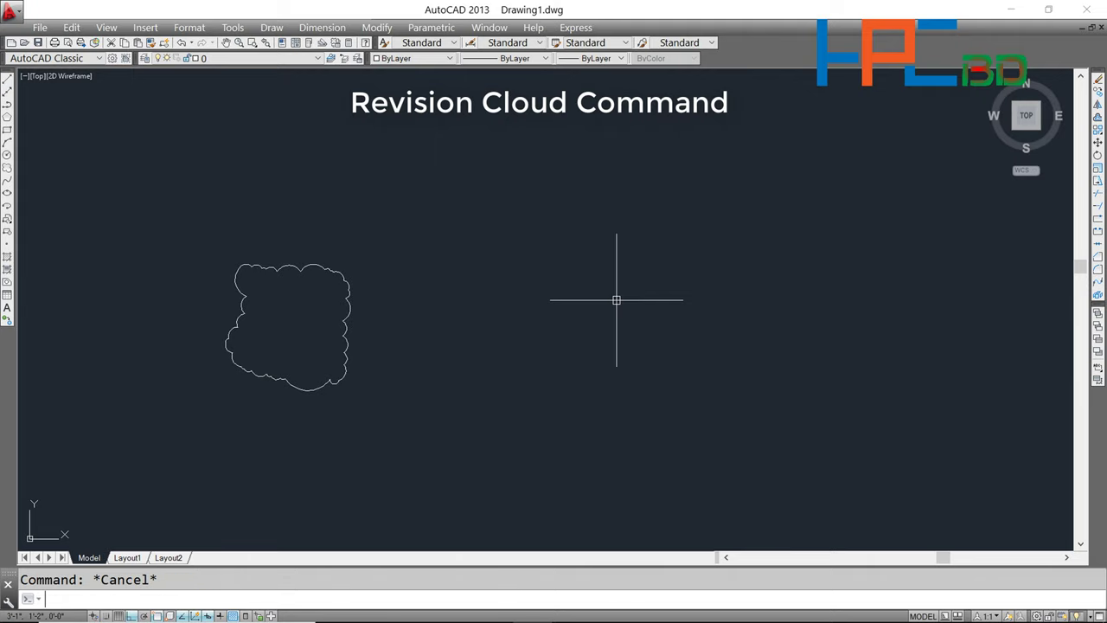
Draw a rectangle with REC to the right of the small cloud
text(r)
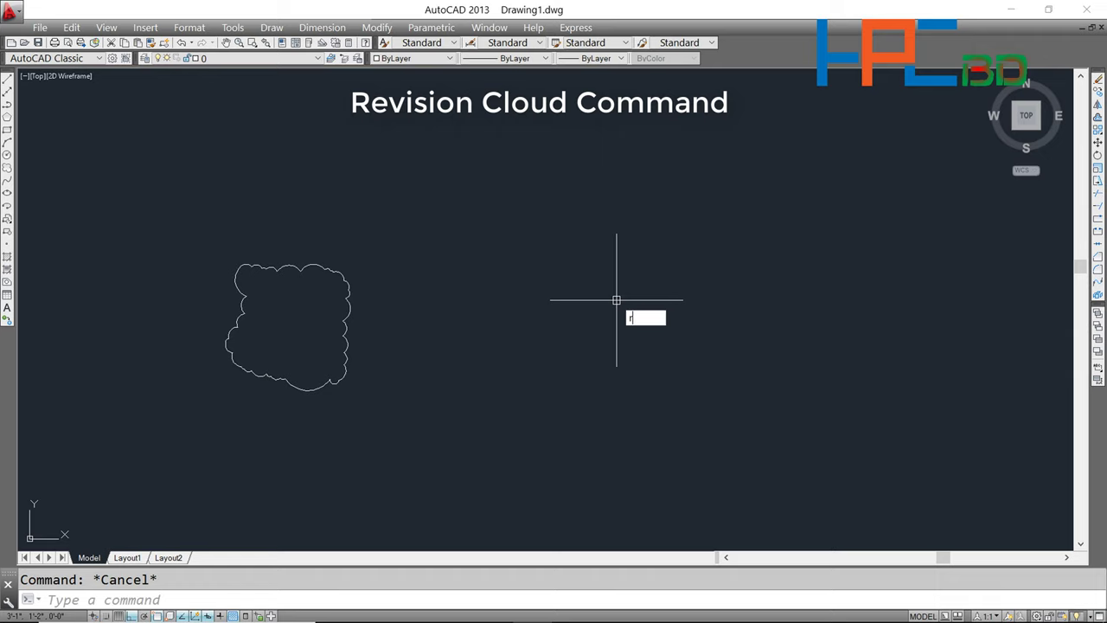
key(Return)
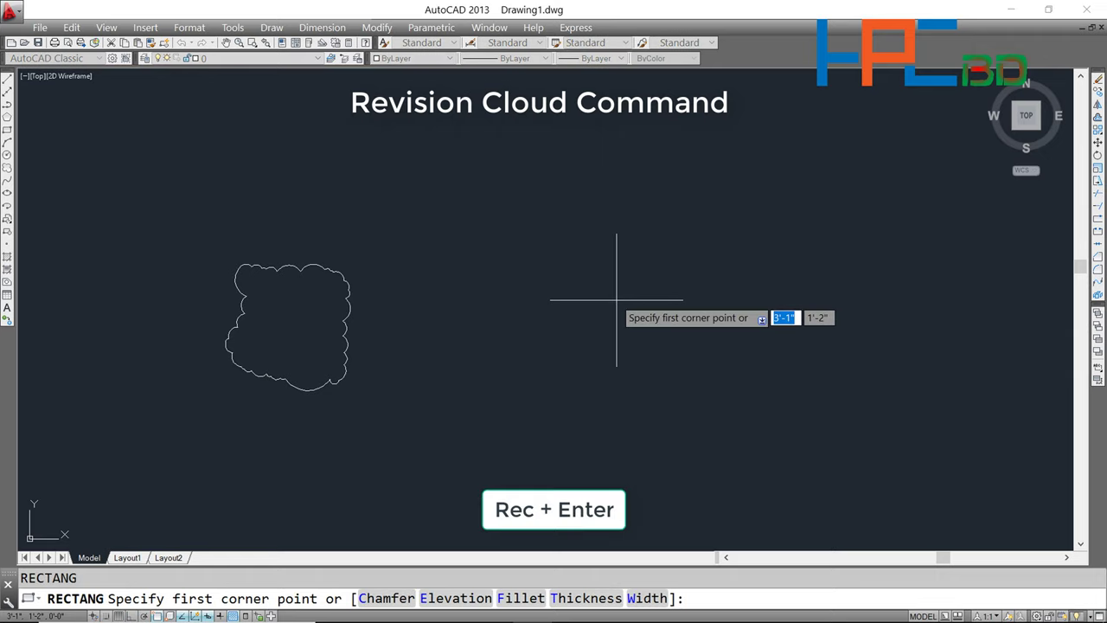
click(476, 254)
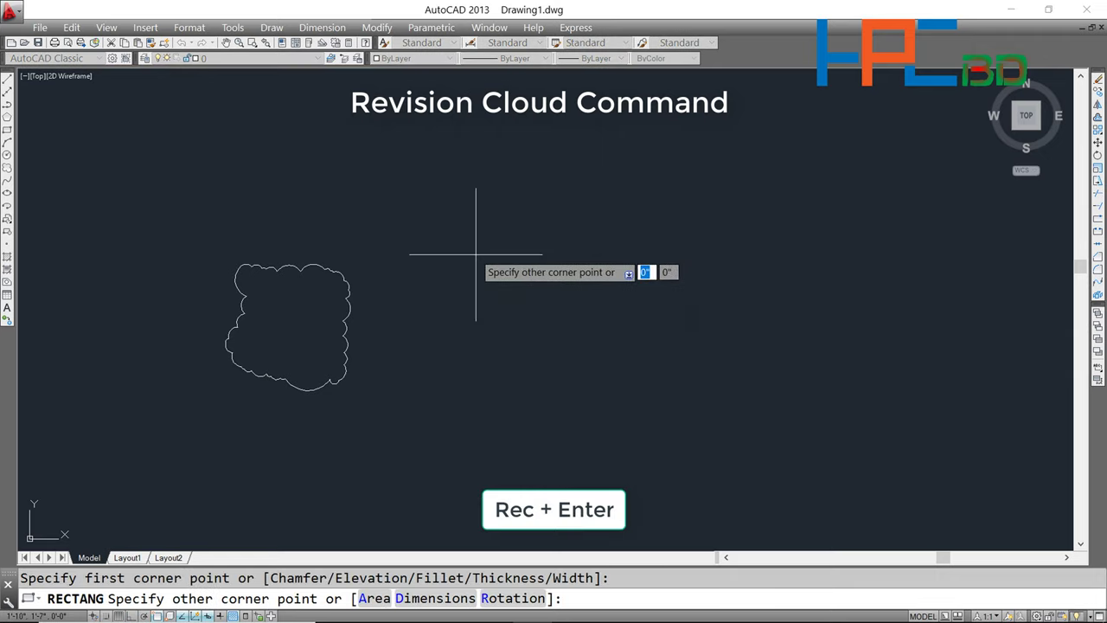
click(592, 421)
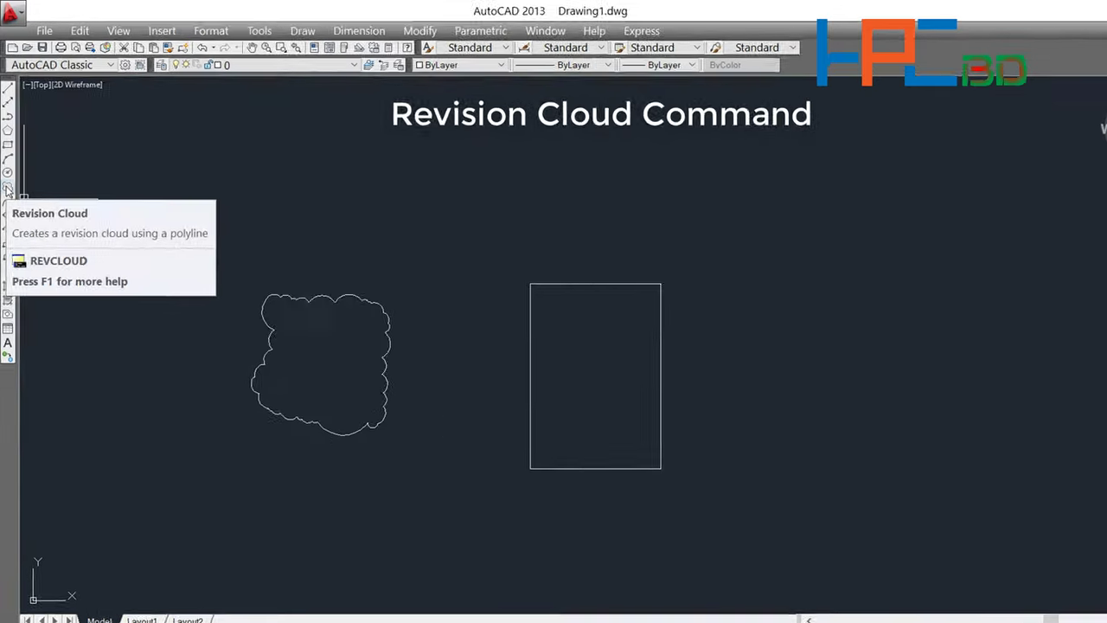
Convert the rectangle into a revision cloud using the Object option, without reversing arcs
click(11, 256)
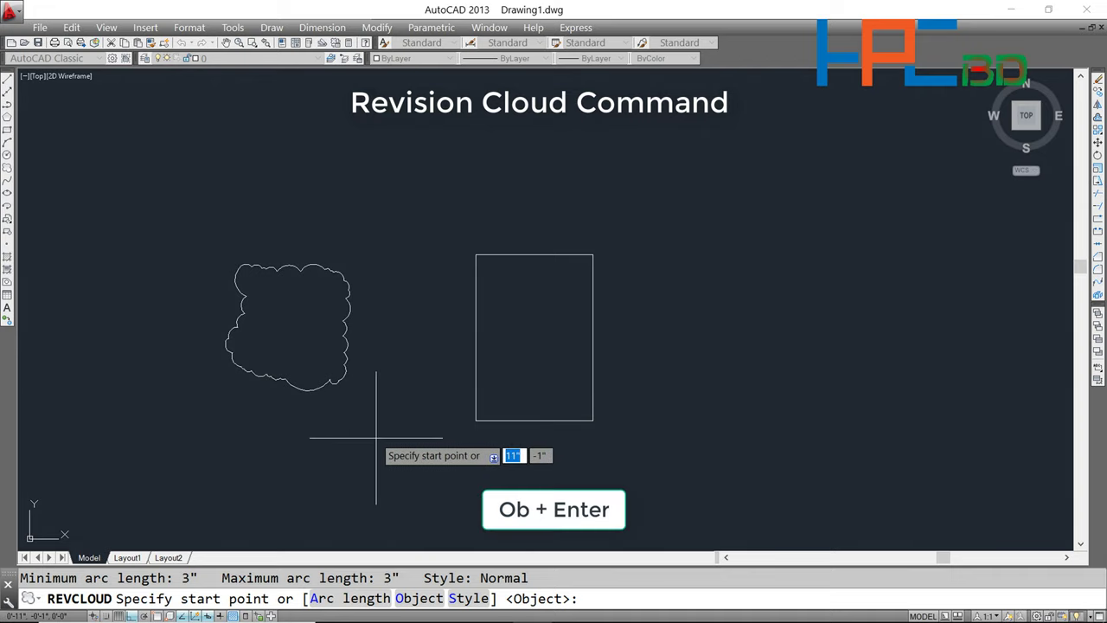
text(ob)
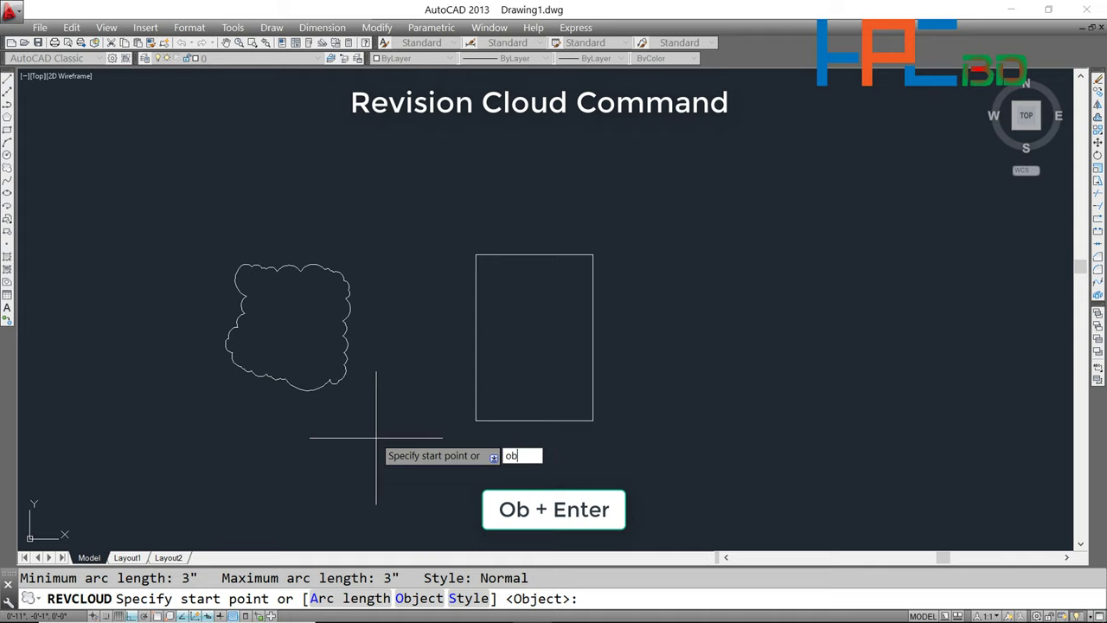
key(Return)
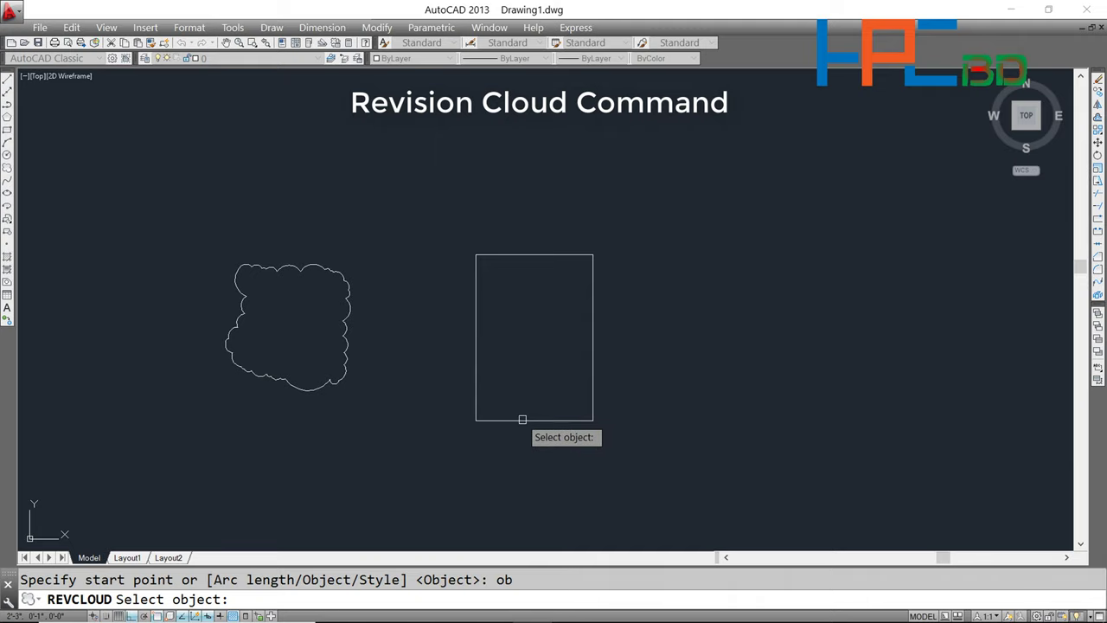
click(522, 420)
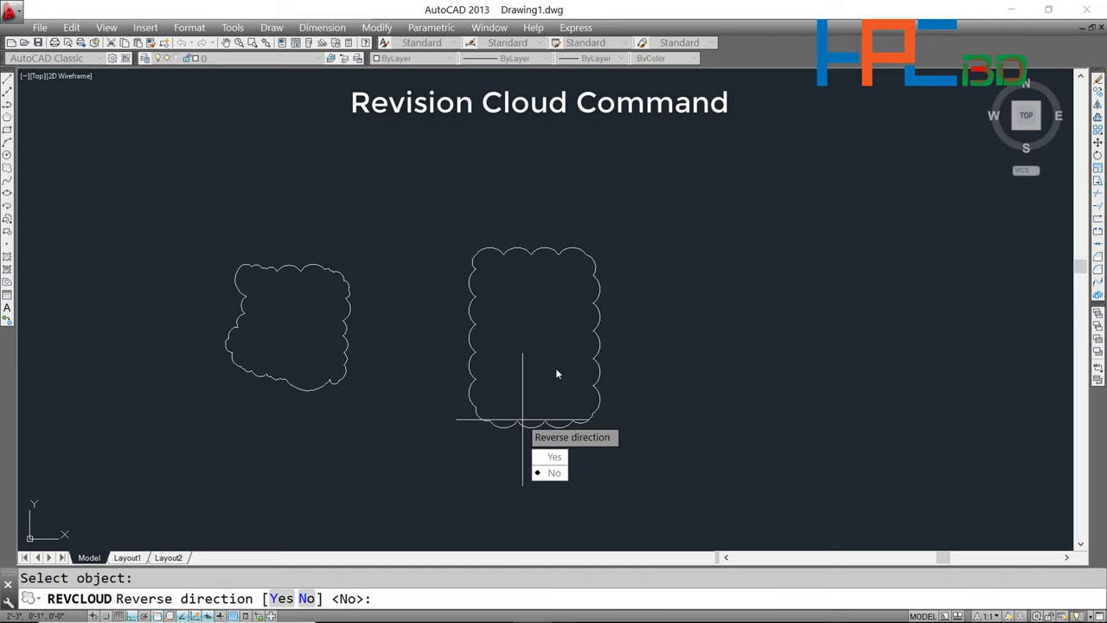
key(Return)
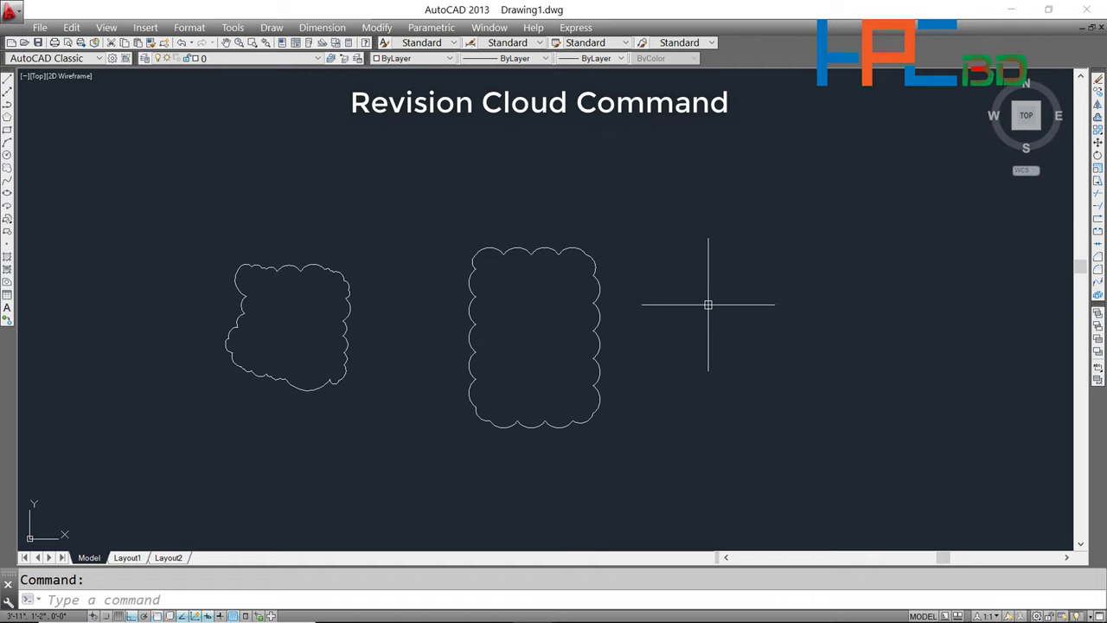
Draw a circle of radius 0'-8" to the right of the two clouds
key(Escape)
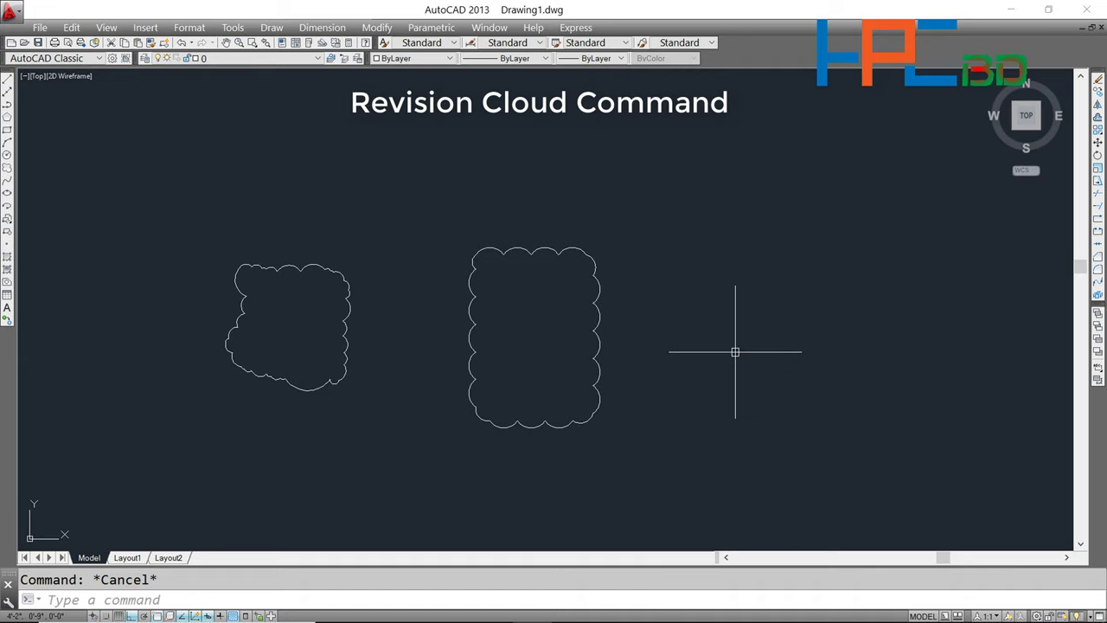
text(c)
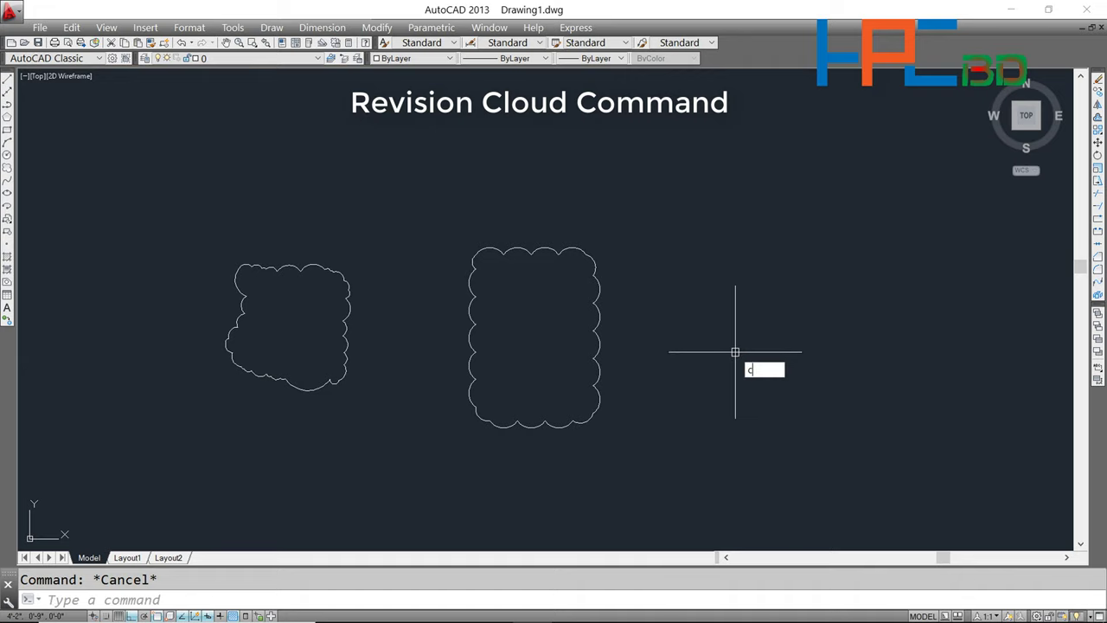
key(Return)
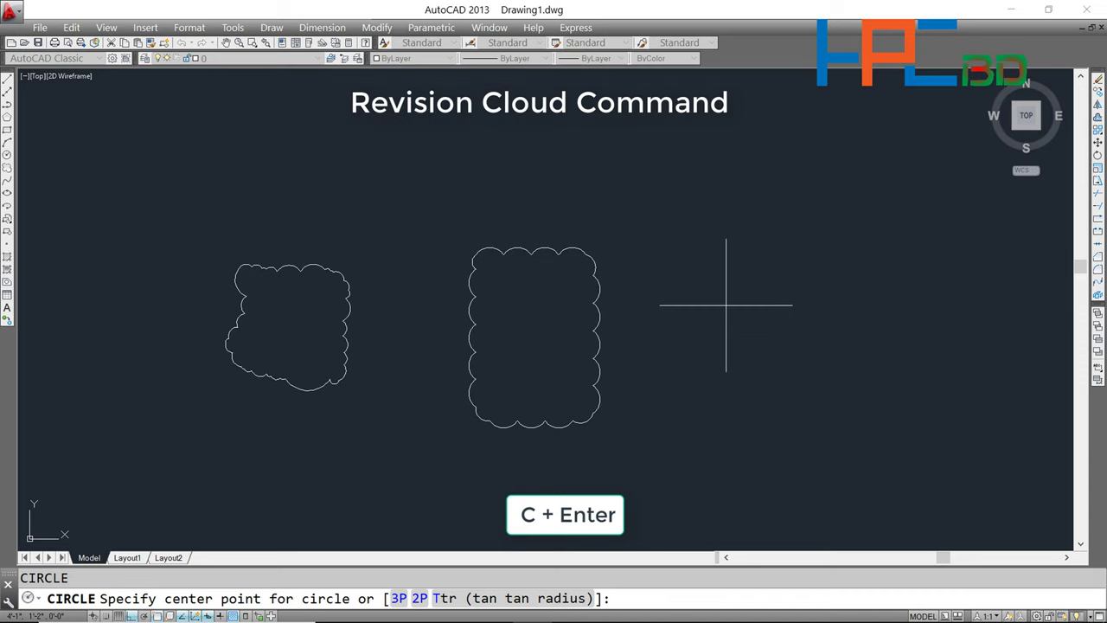
click(725, 305)
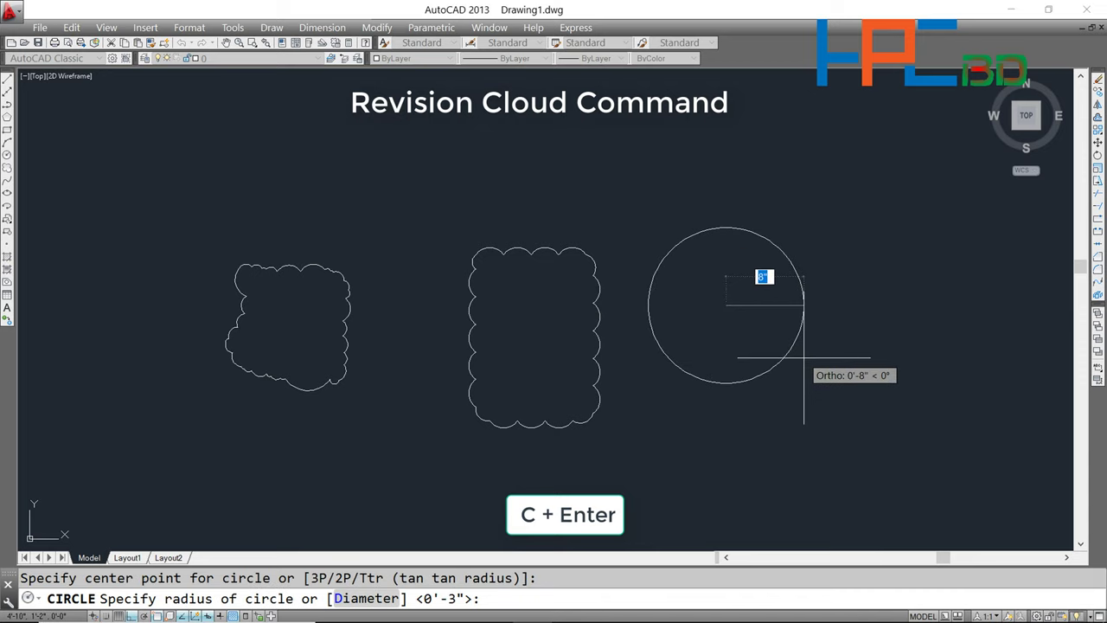
click(804, 358)
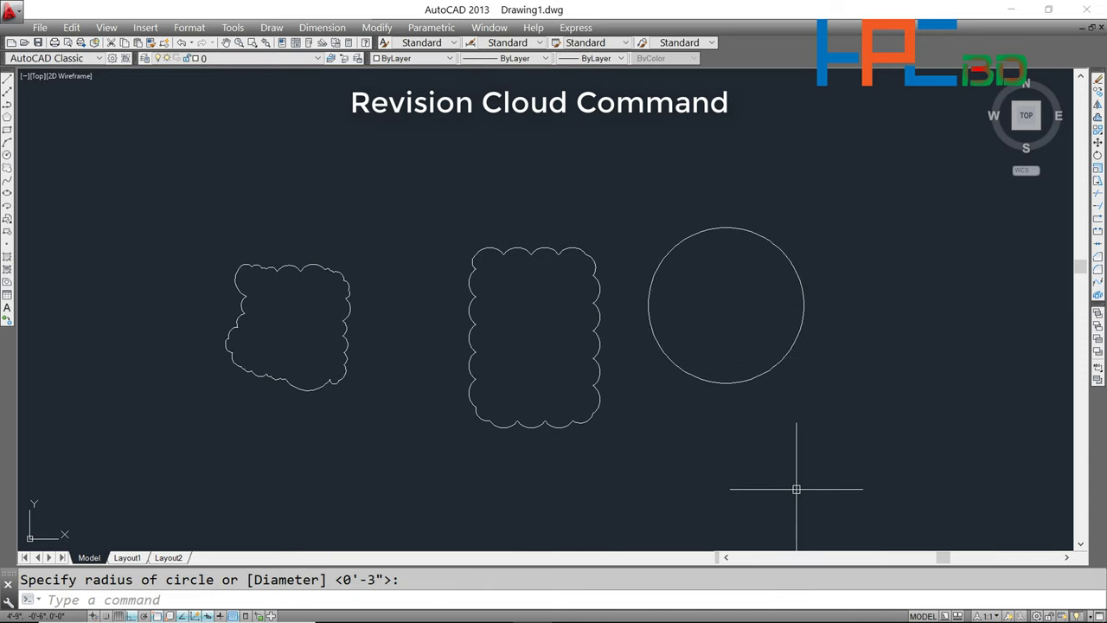
key(Escape)
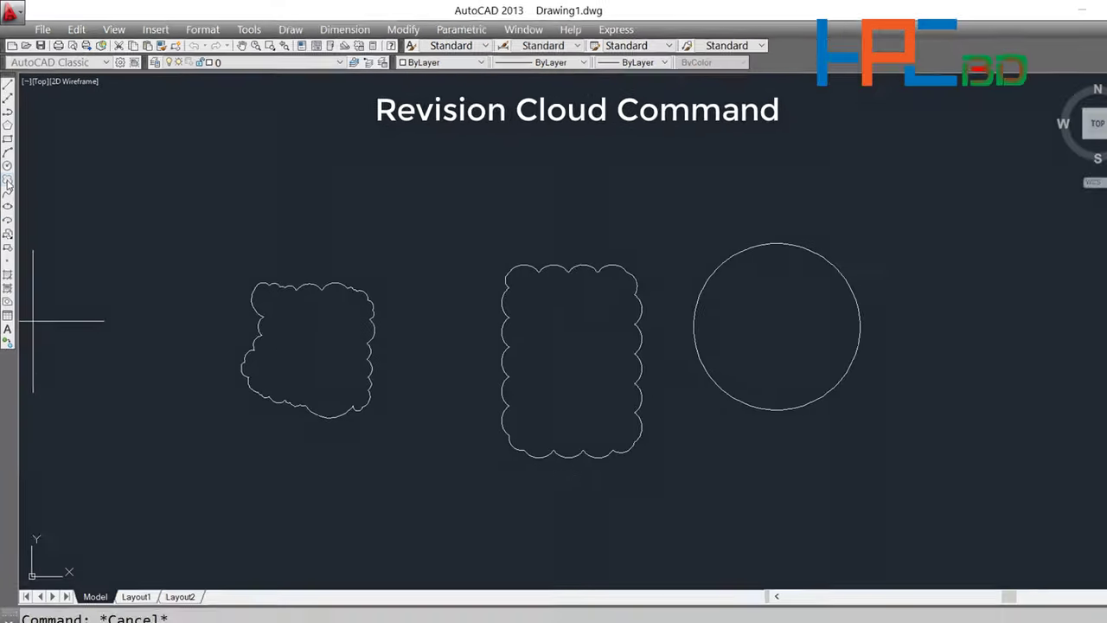
Convert the circle into a revision cloud via the Object option, keeping arcs unreversed
click(10, 252)
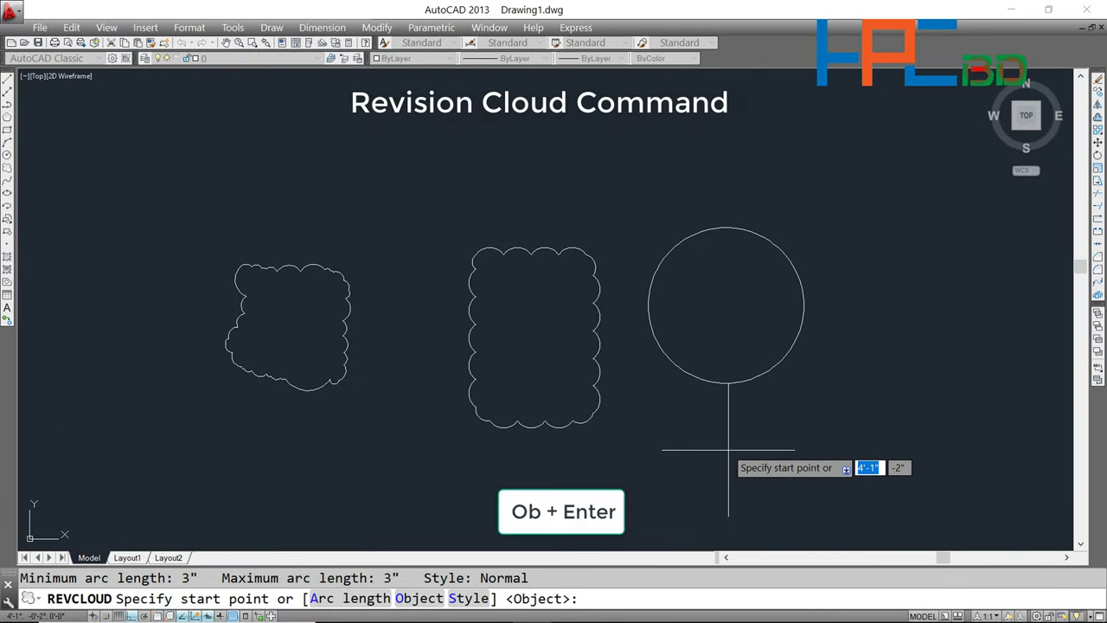
text(ob)
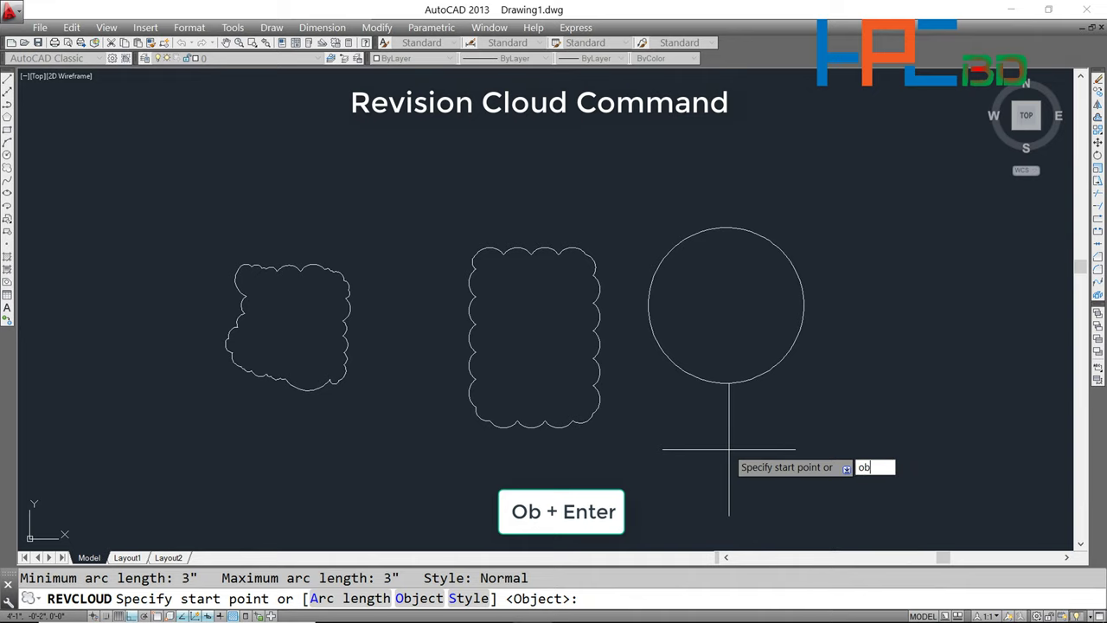
key(Return)
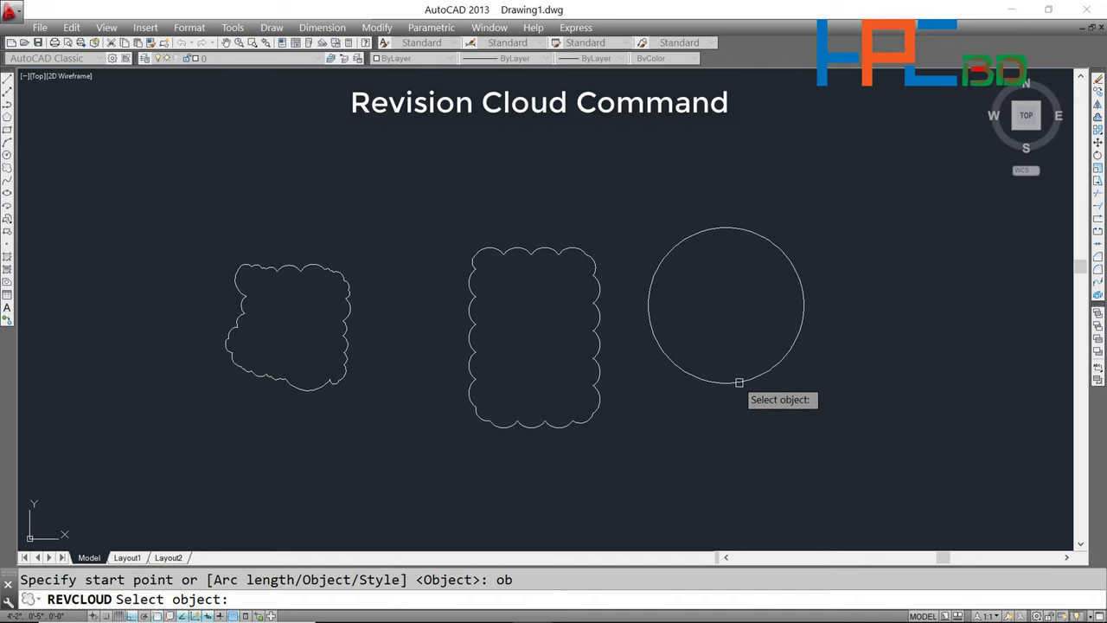
click(739, 383)
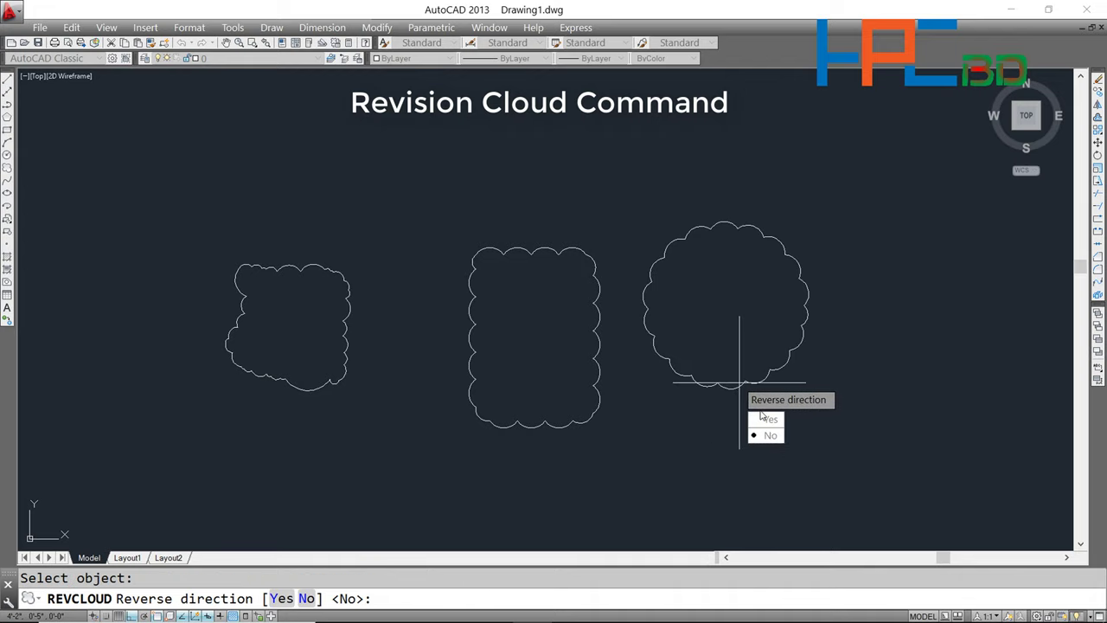
key(Return)
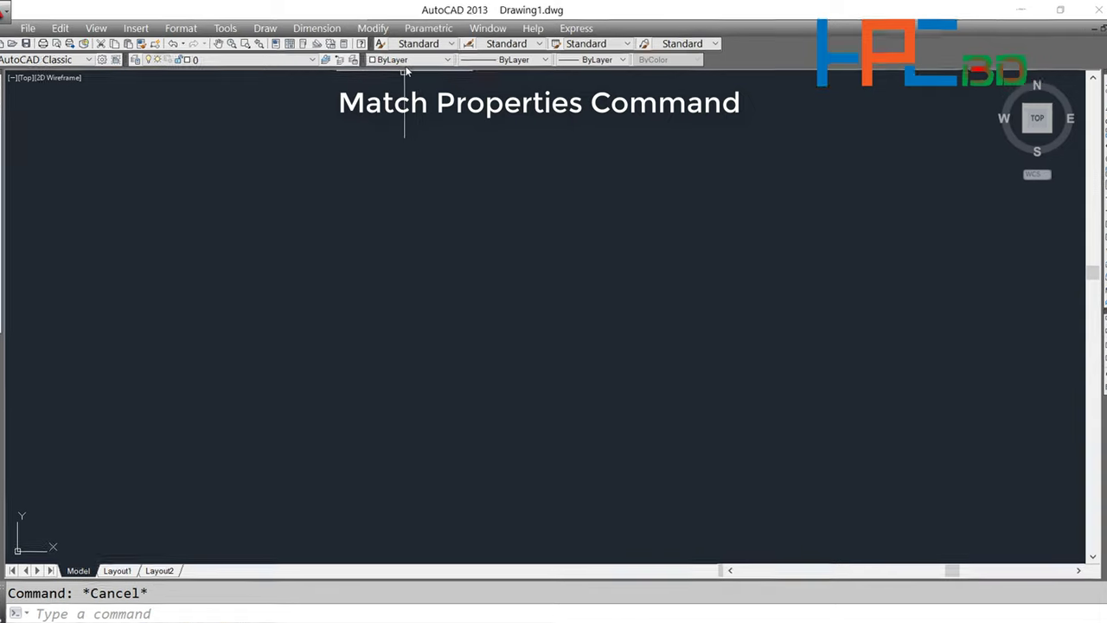
Make Red the current colour and draw a tall rectangle on the left of the drawing
click(338, 96)
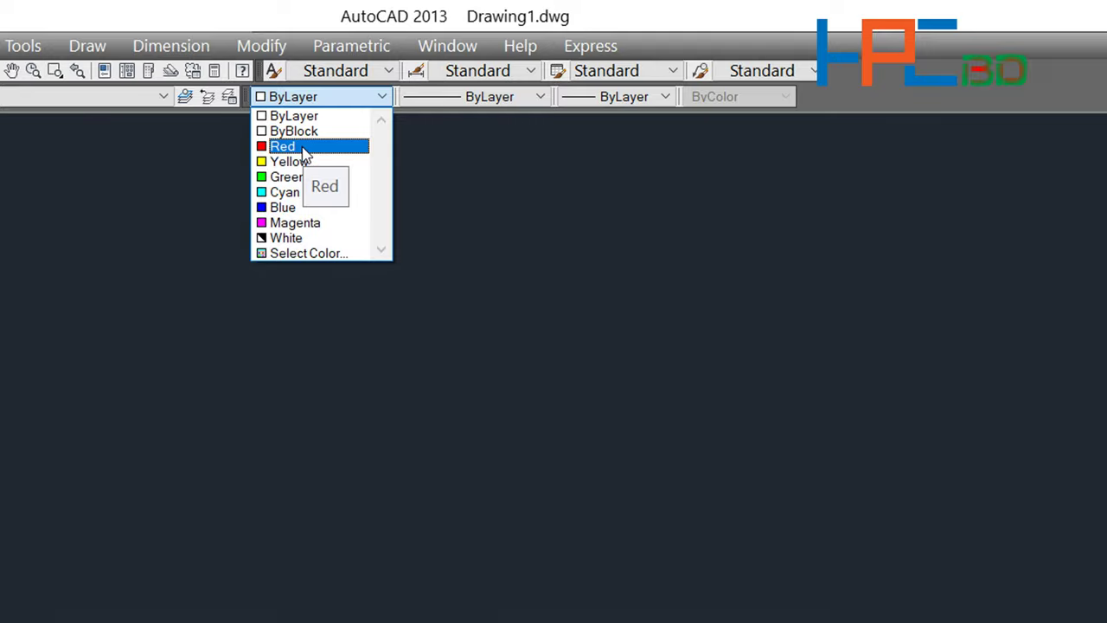
click(305, 147)
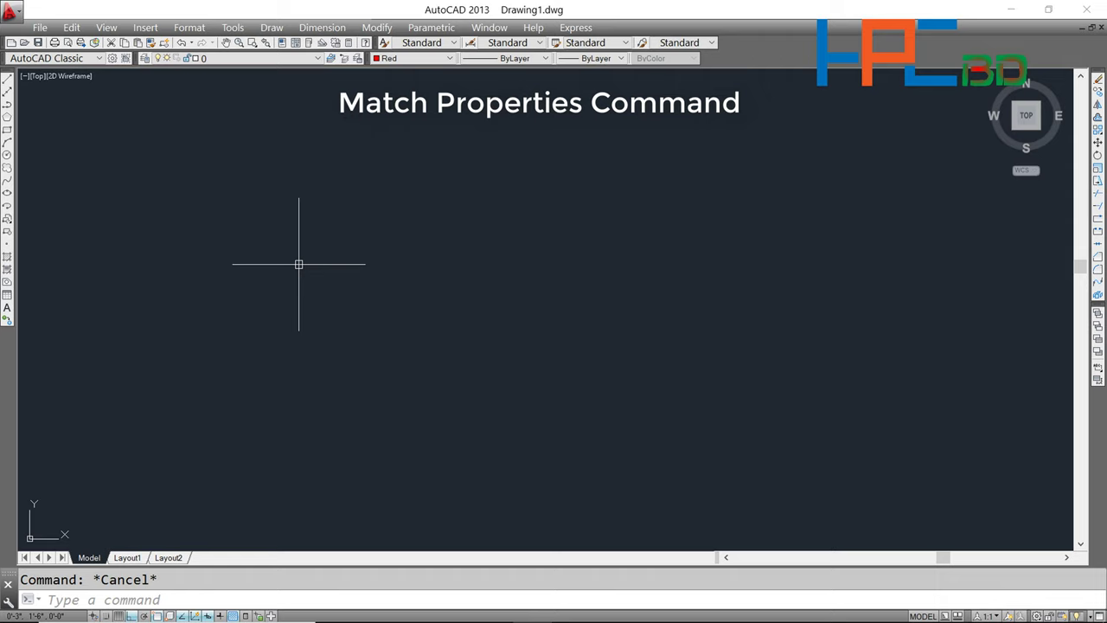
text(REc)
key(Return)
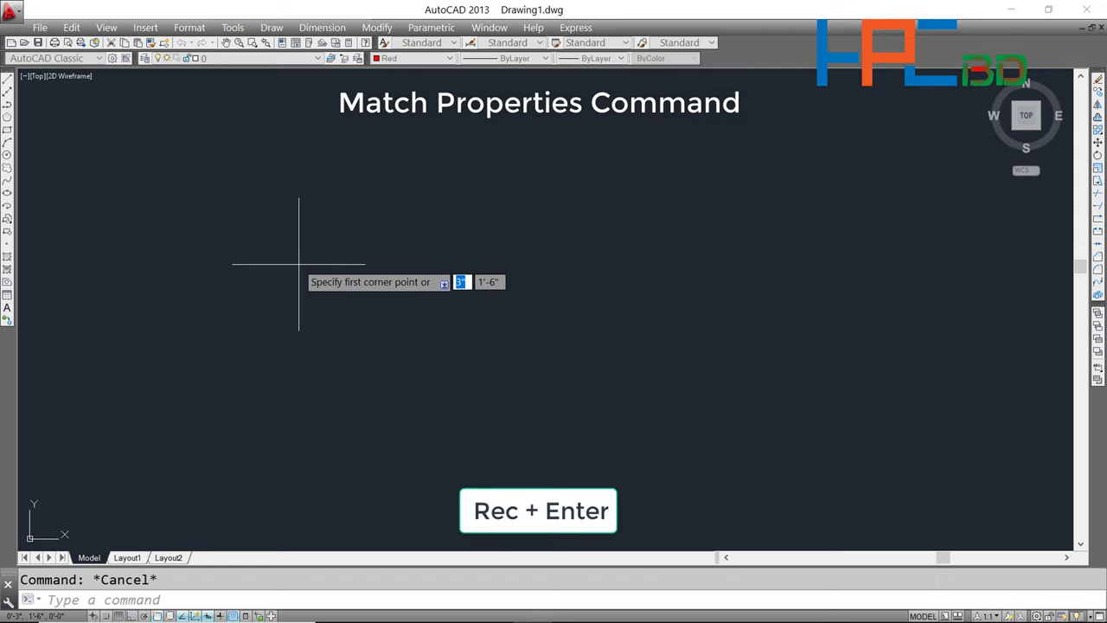
click(192, 208)
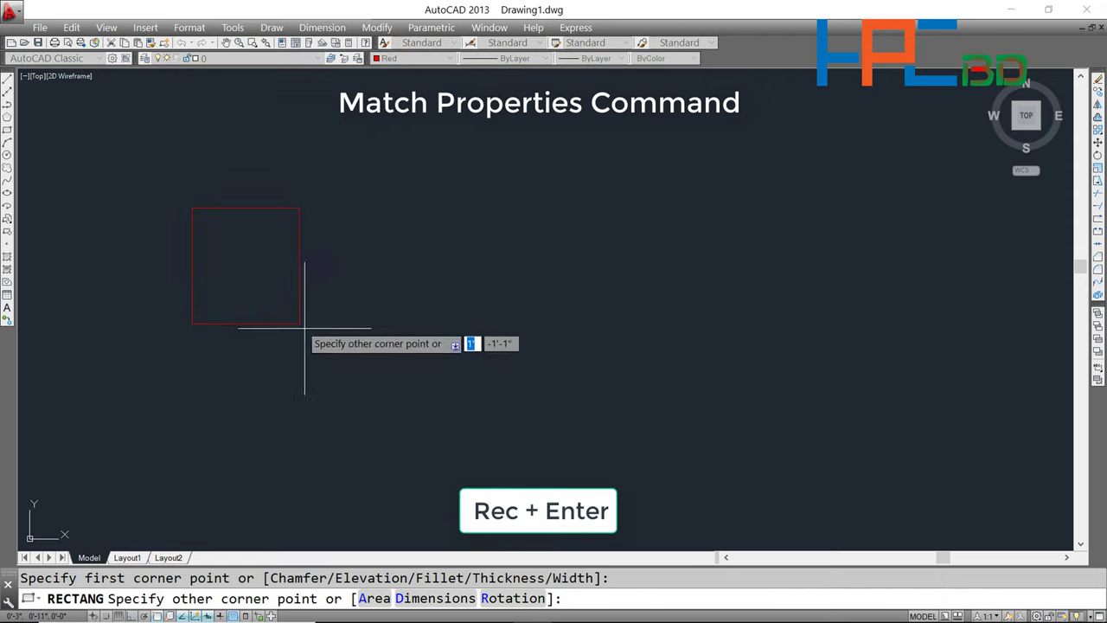
click(338, 430)
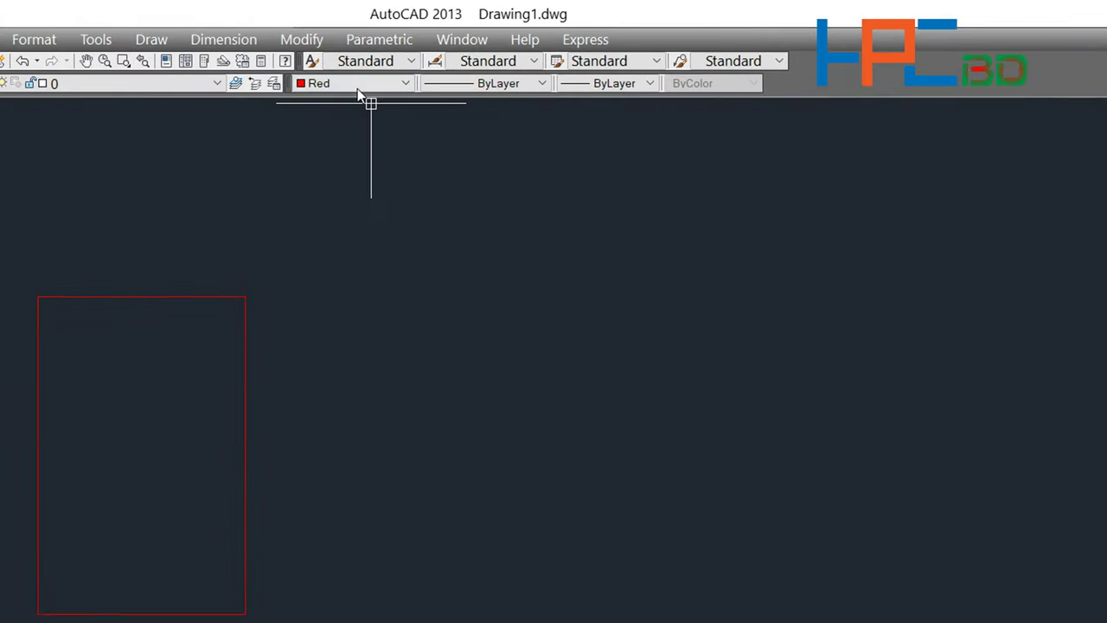
Switch the current colour to Yellow and draw a circle right of the red rectangle
click(356, 85)
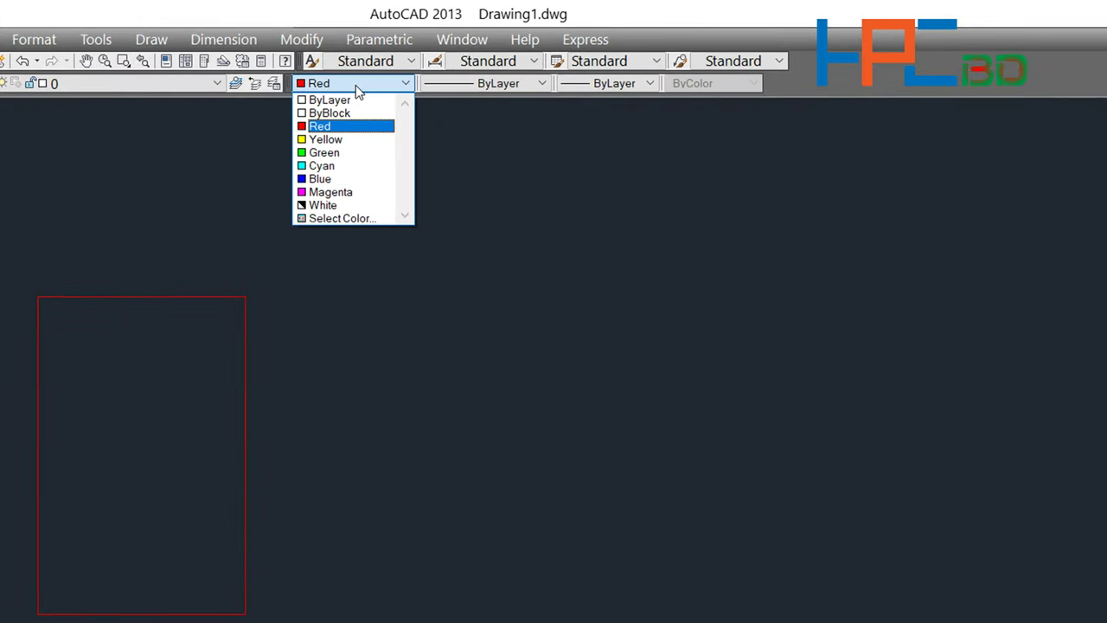
click(340, 140)
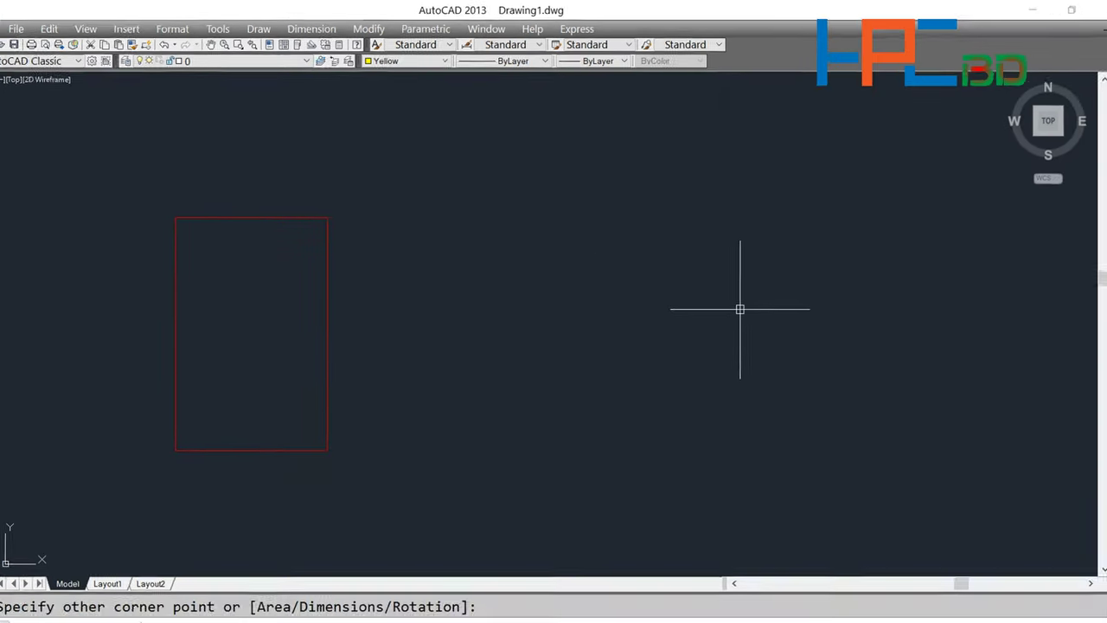
text(c)
key(Return)
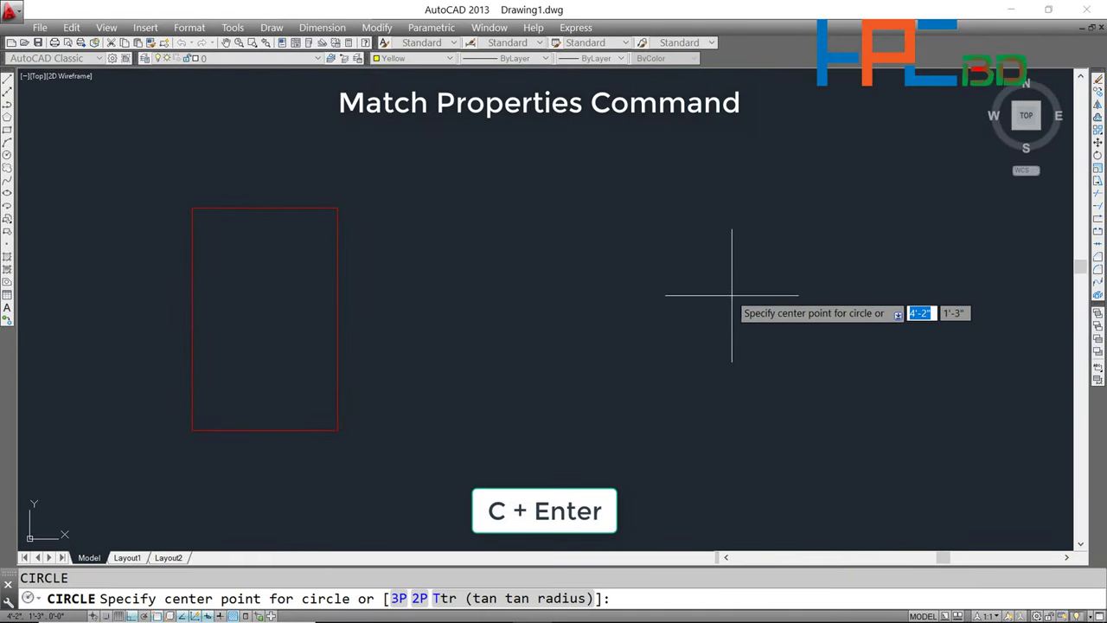
click(659, 303)
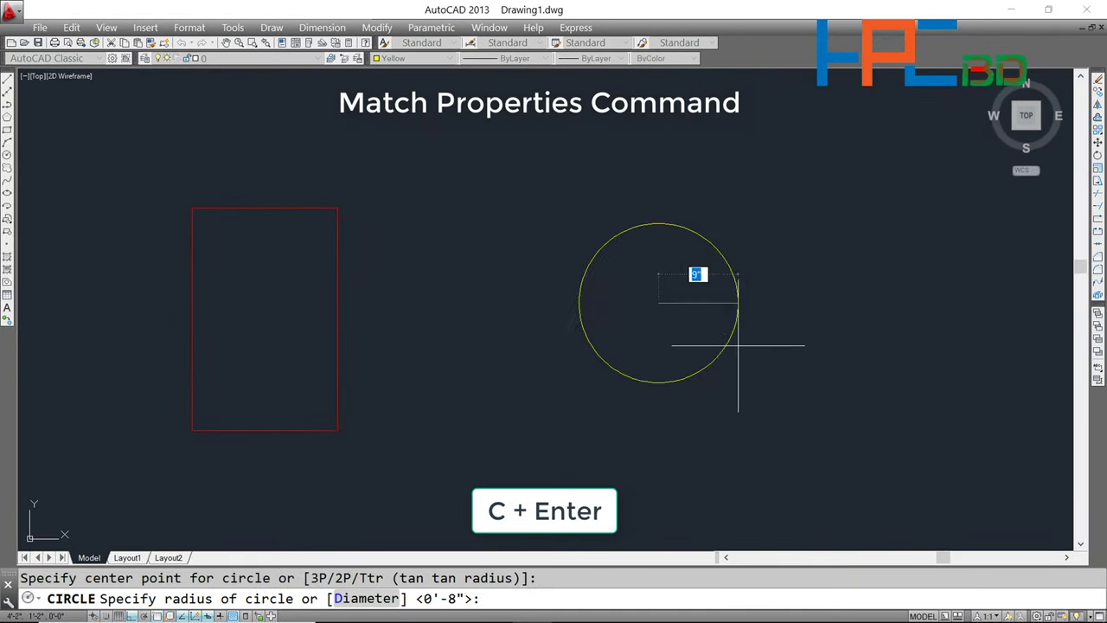
click(733, 338)
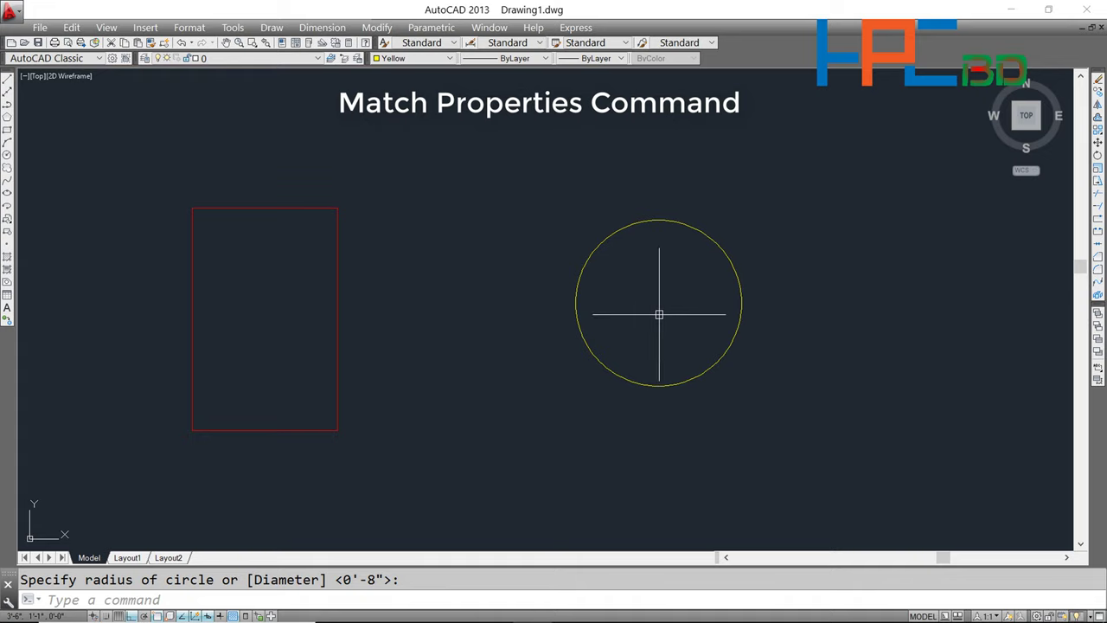
Pan the view so the shapes sit lower and open the colour list to return to ByLayer
key(Escape)
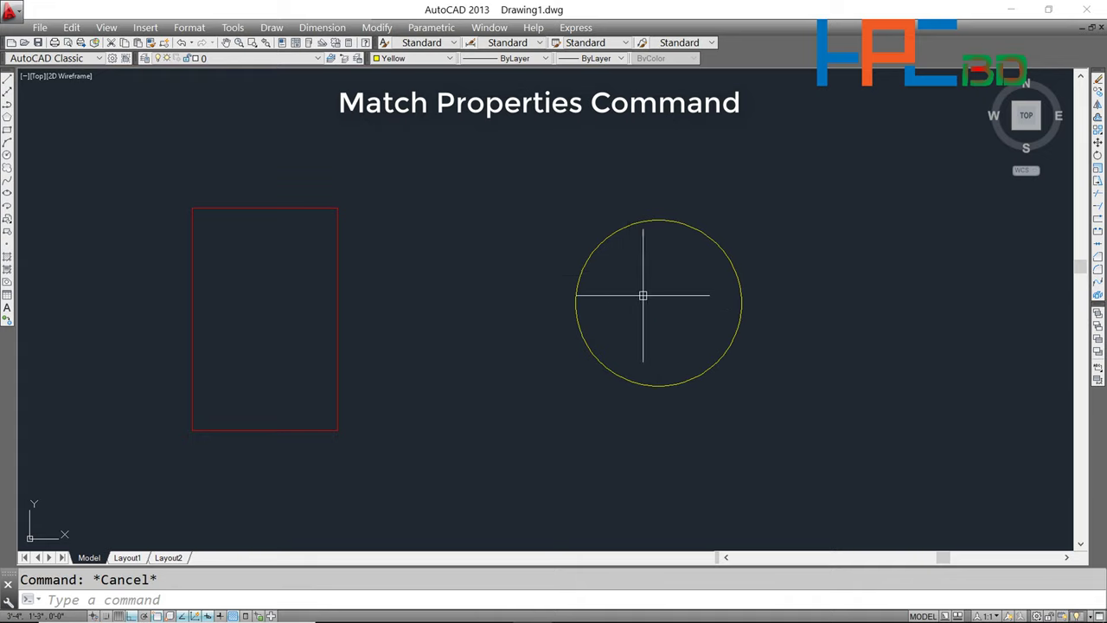
middle_drag(480, 222, 473, 285)
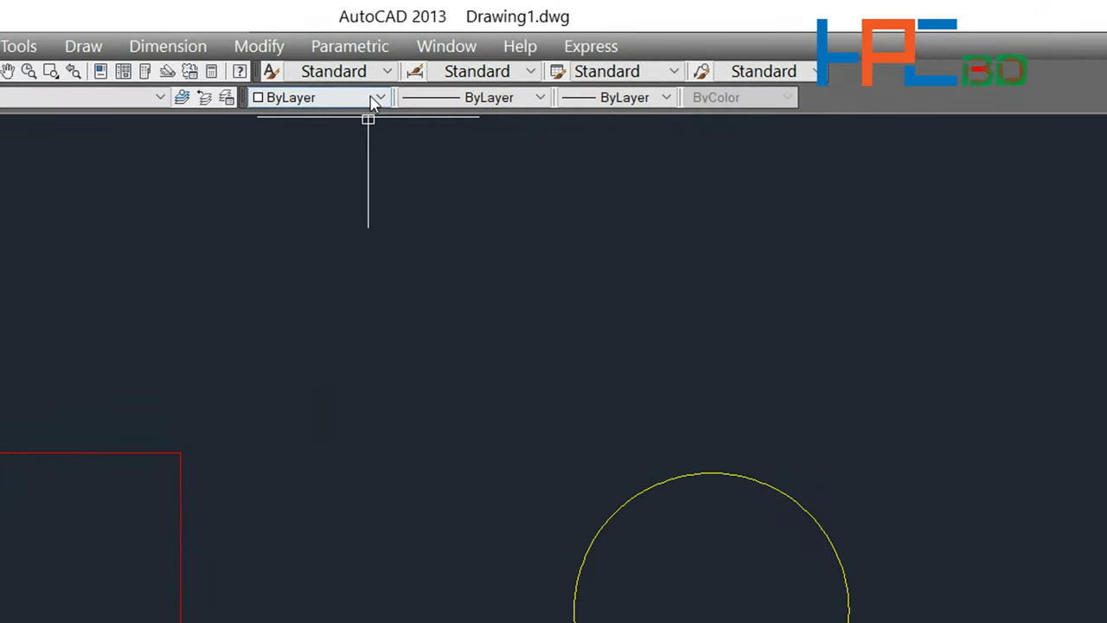
click(373, 98)
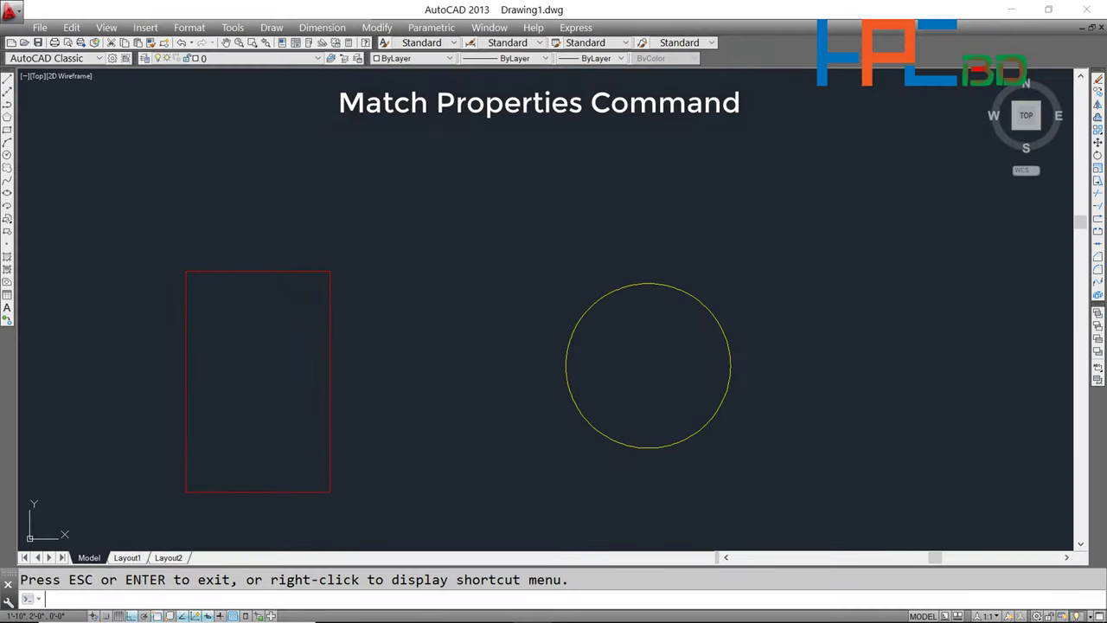
Draw a second, white rectangle beside the red one
key(Escape)
text(REC)
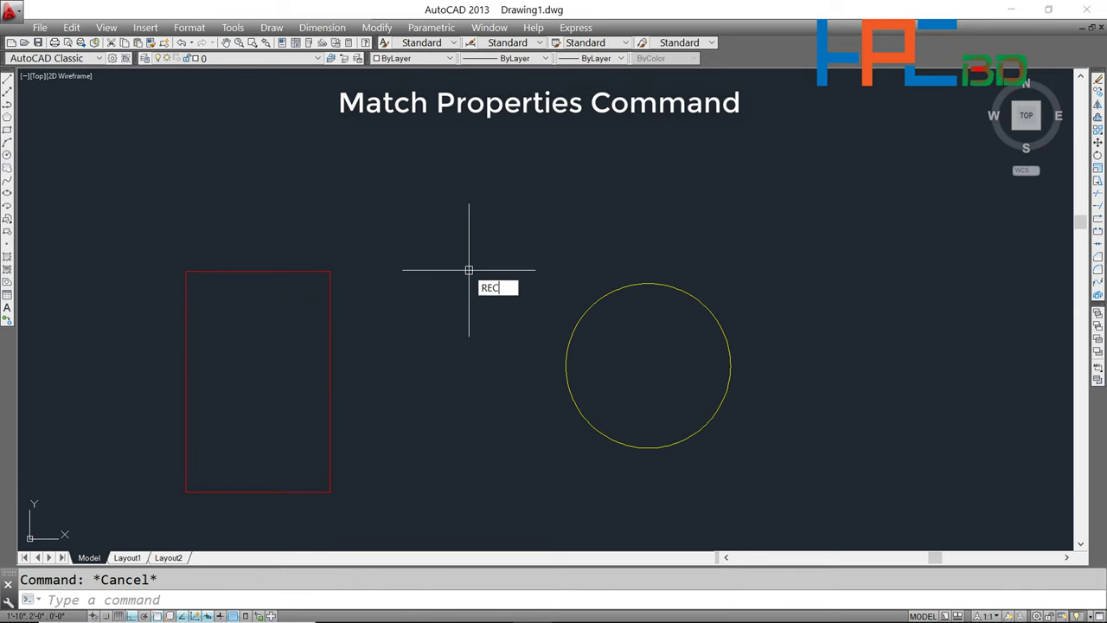
key(Return)
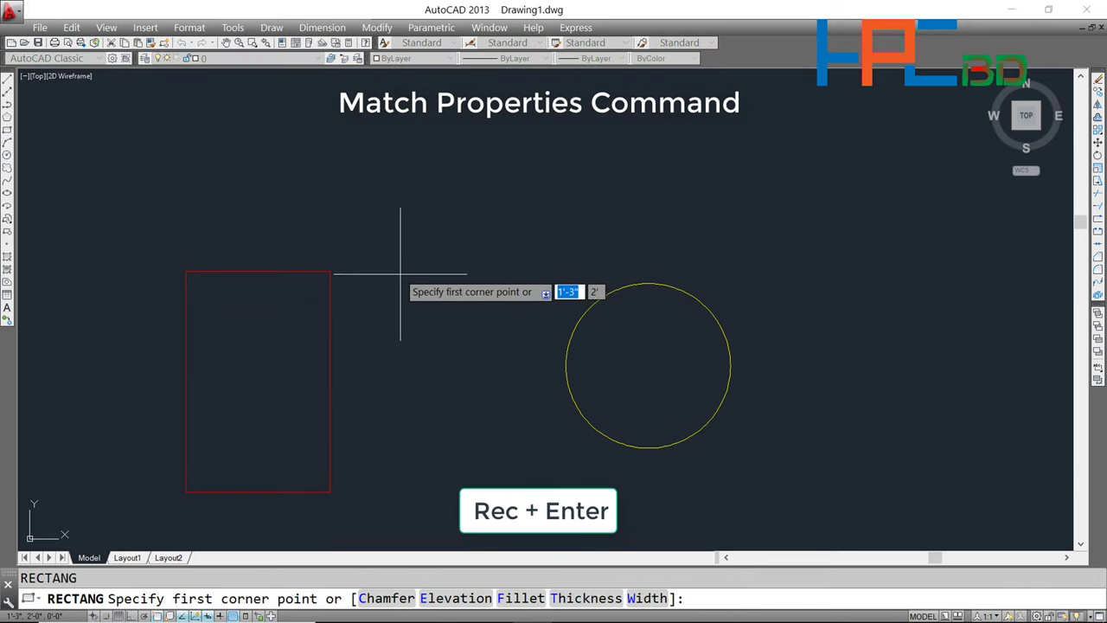
click(363, 274)
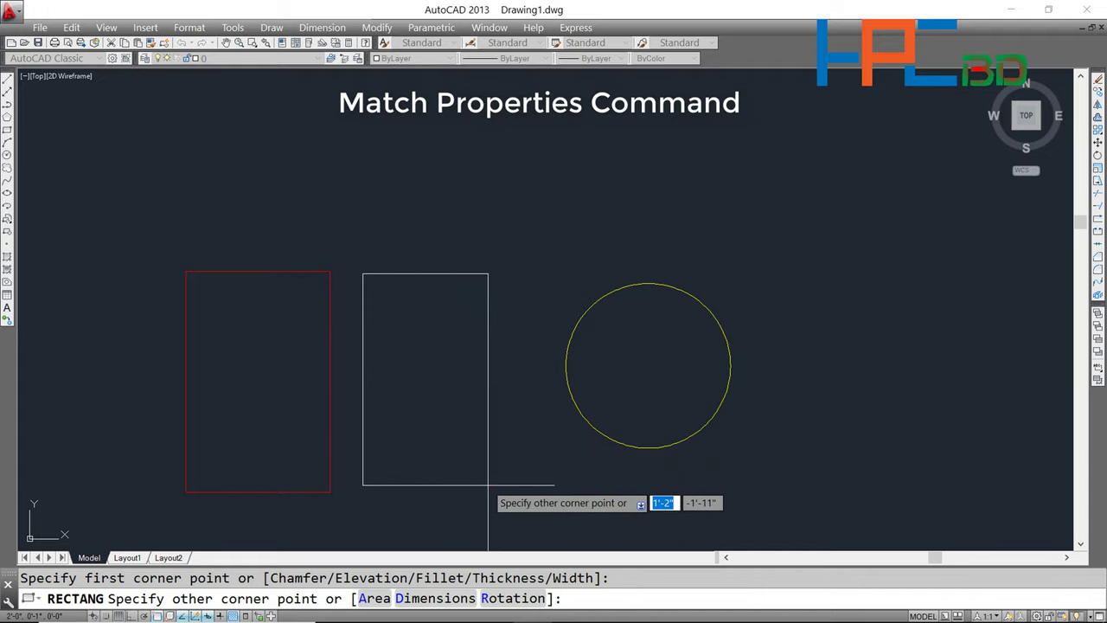
click(490, 496)
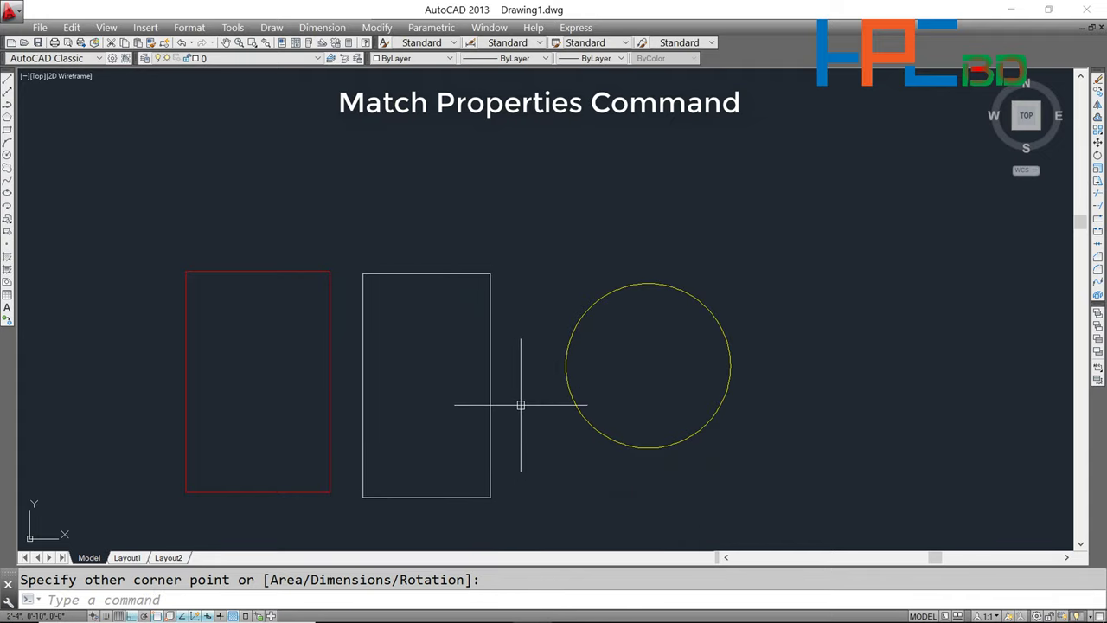
key(Escape)
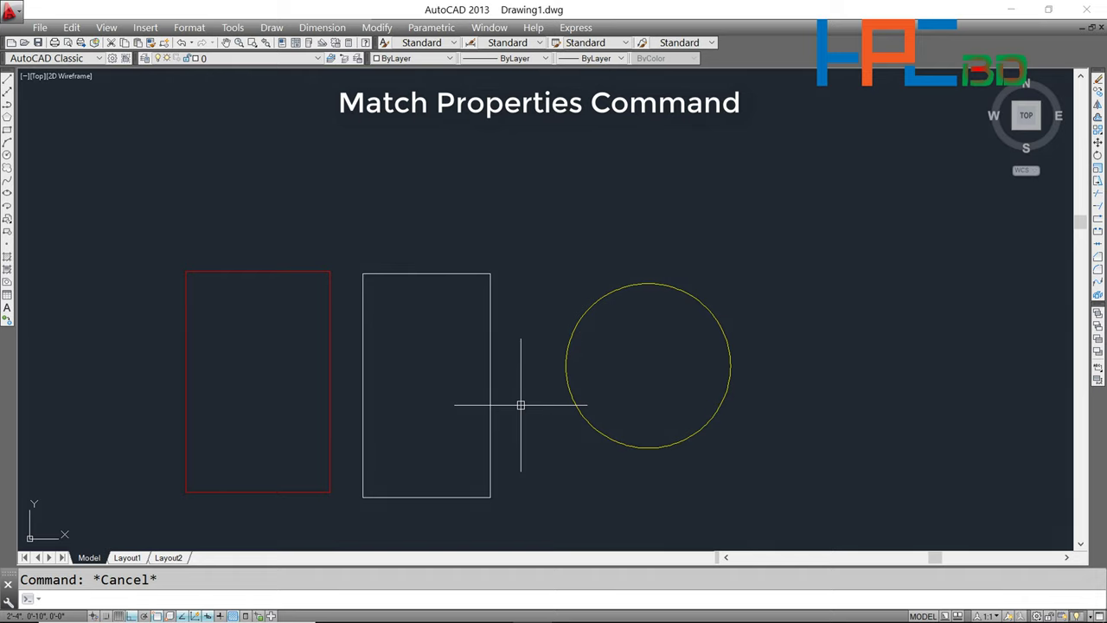
Draw a white circle right of the yellow circle, keeping the default 9" radius
text(c)
key(Return)
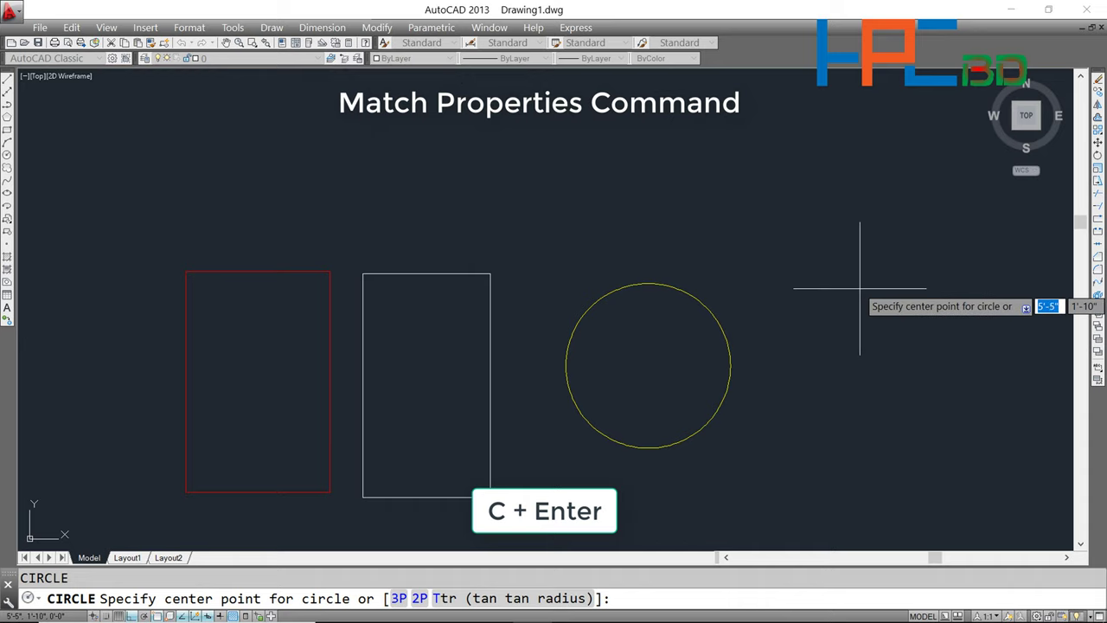
click(895, 357)
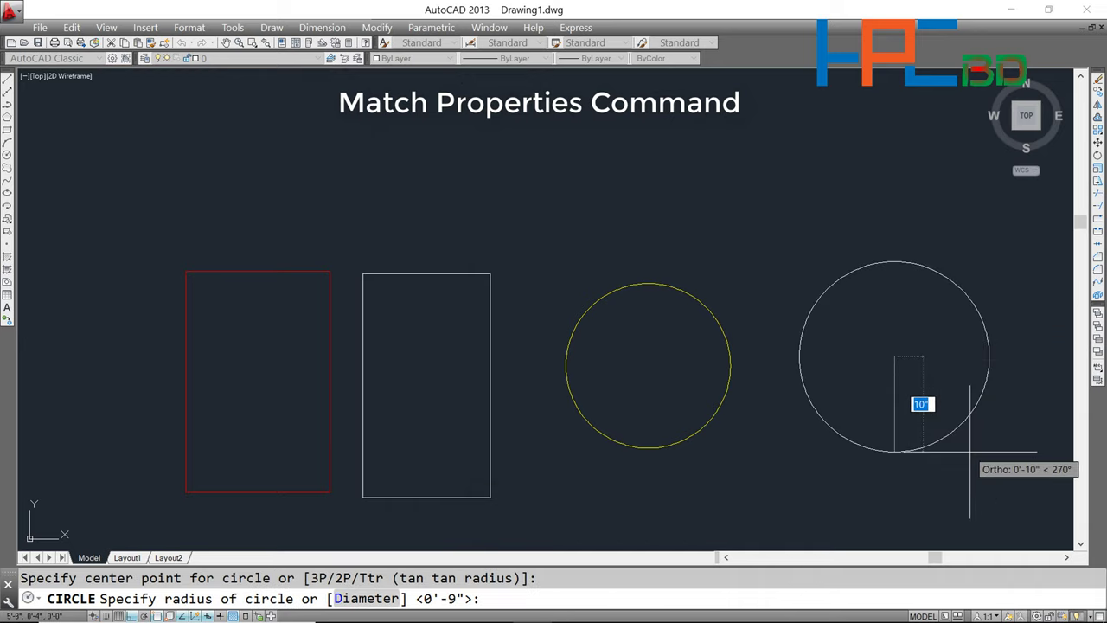
key(Return)
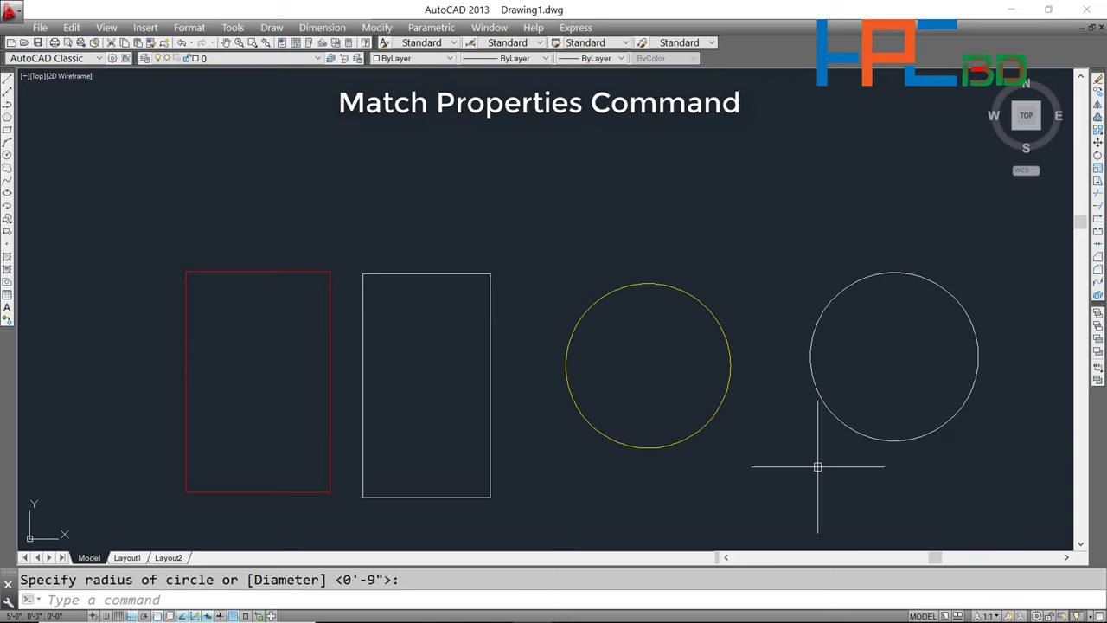
key(Escape)
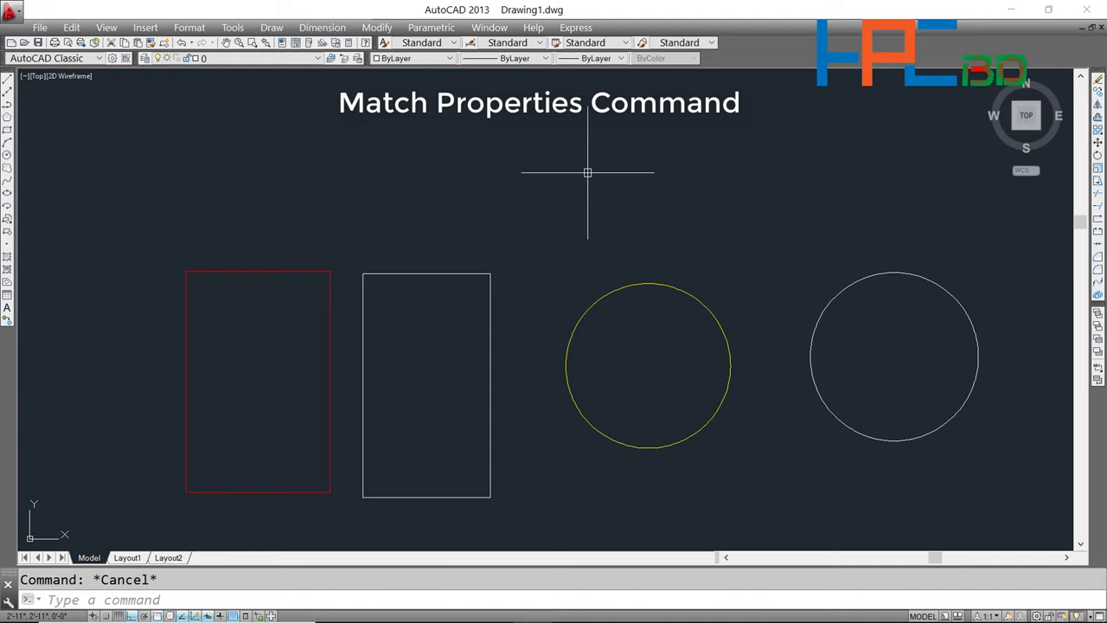
Use Match Properties to copy the red rectangle's properties onto the white rectangle
click(589, 173)
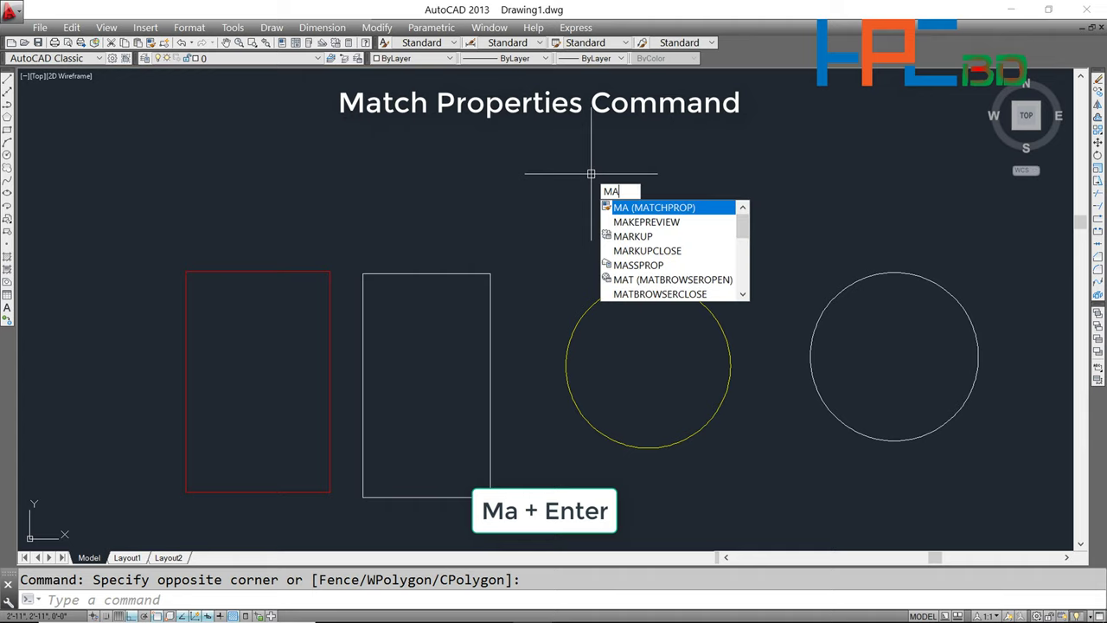
key(Return)
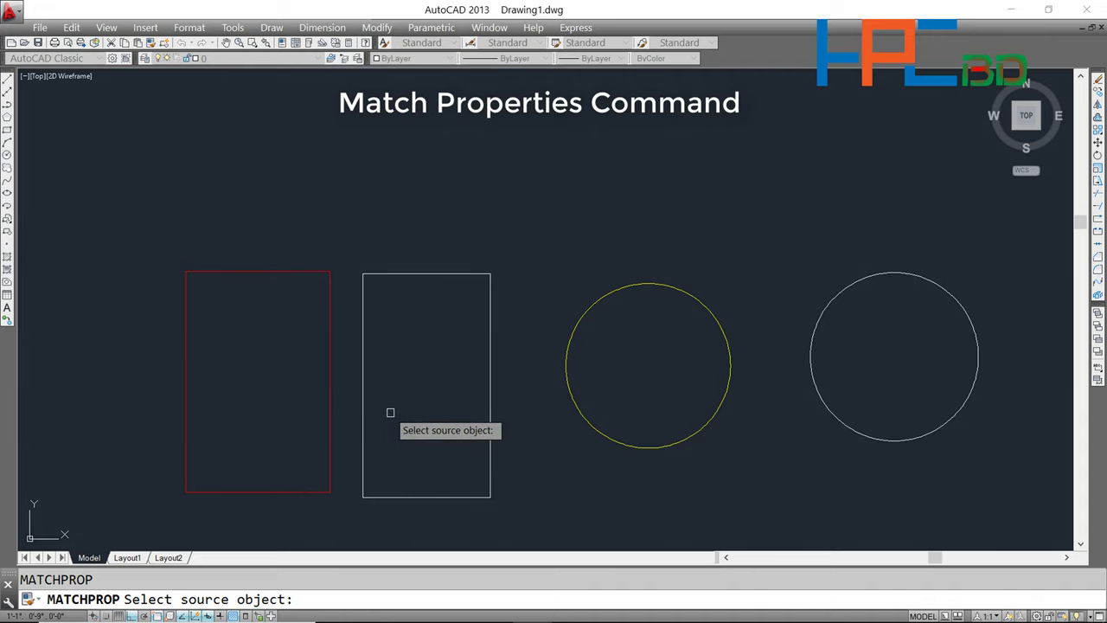
click(329, 404)
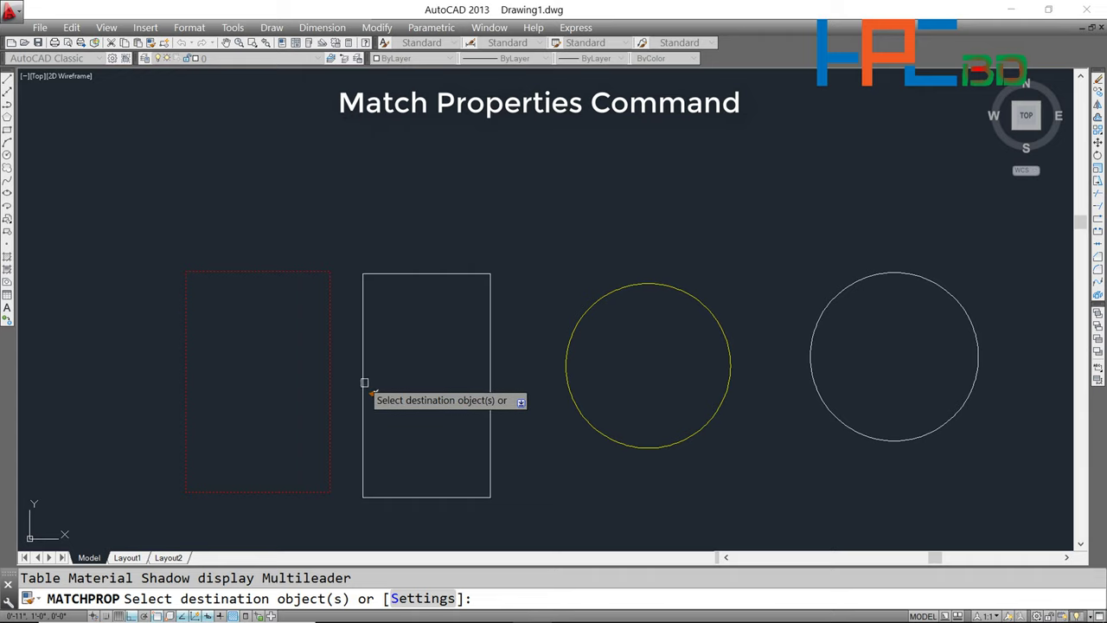
click(364, 382)
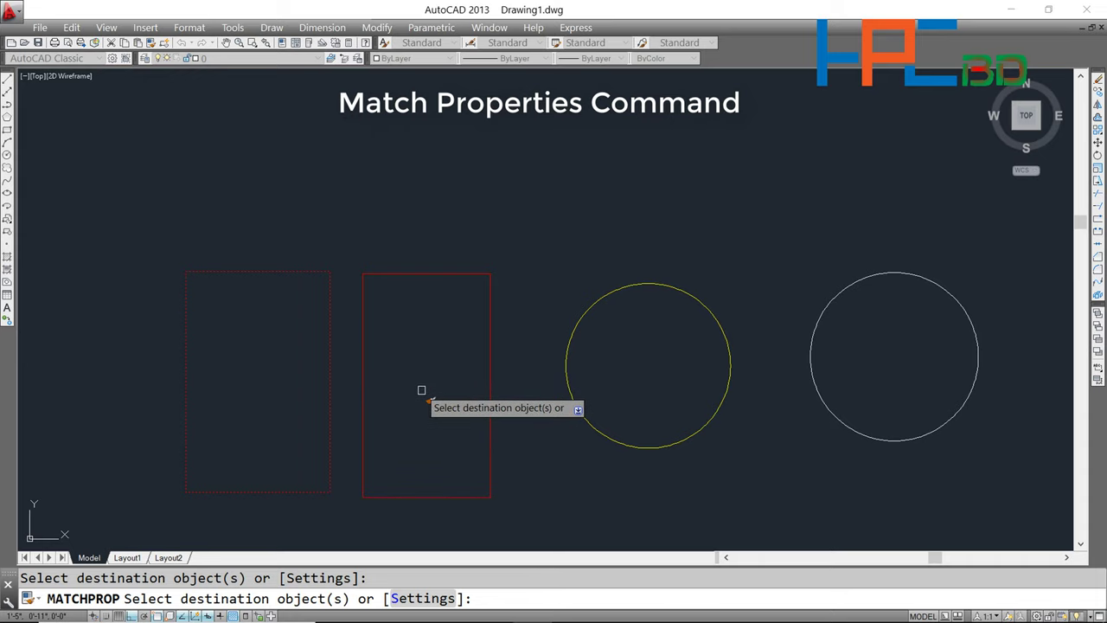
key(Return)
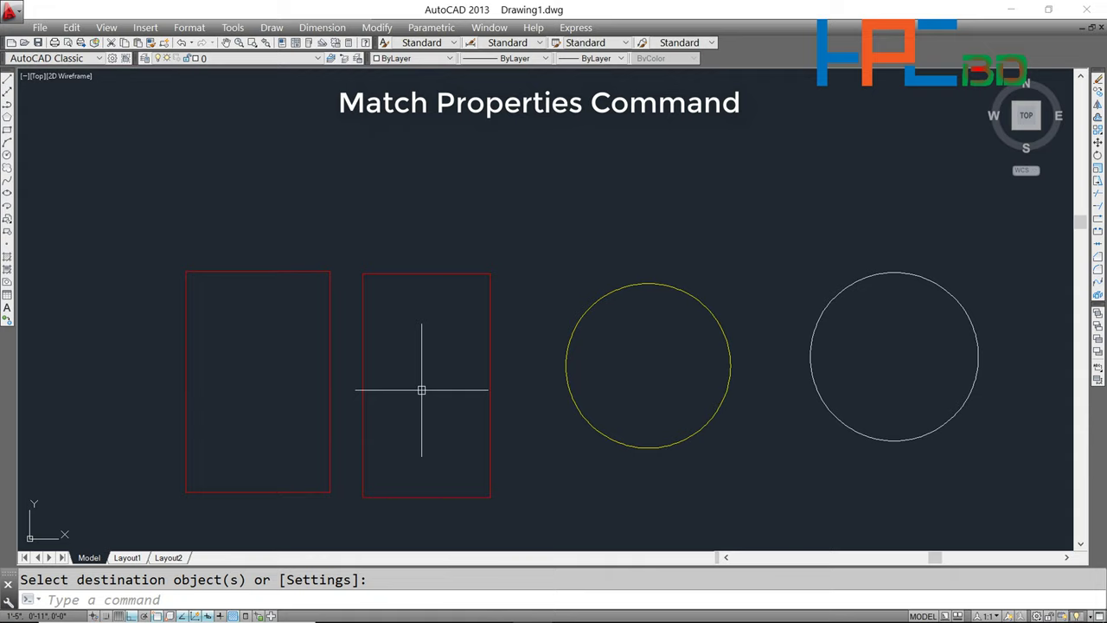
key(Escape)
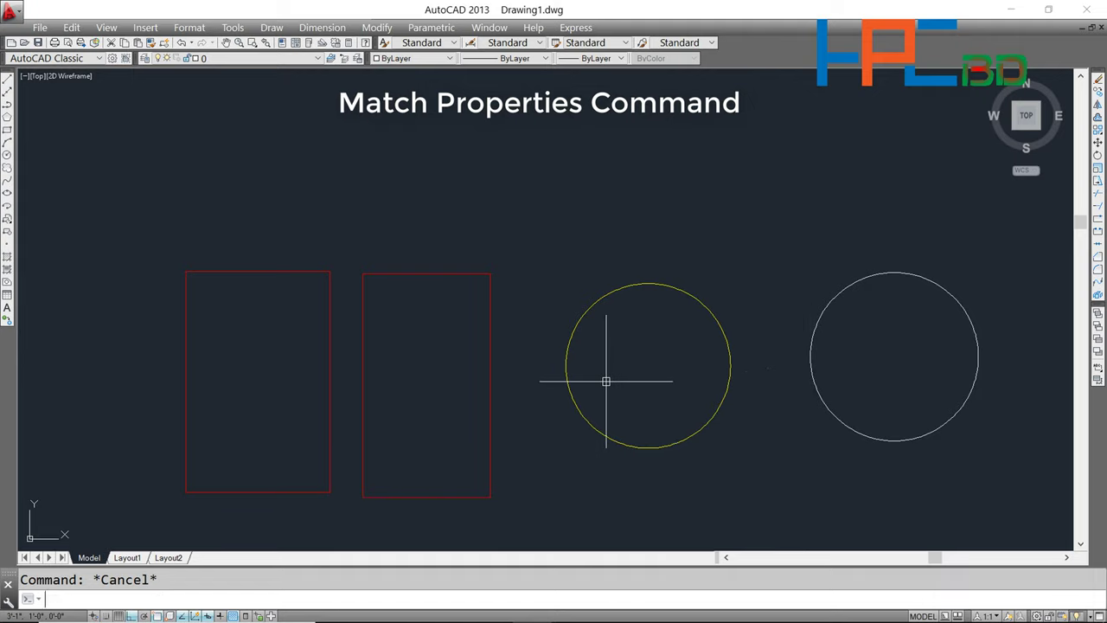
Use MA to give the white circle the yellow circle's properties
text(MA)
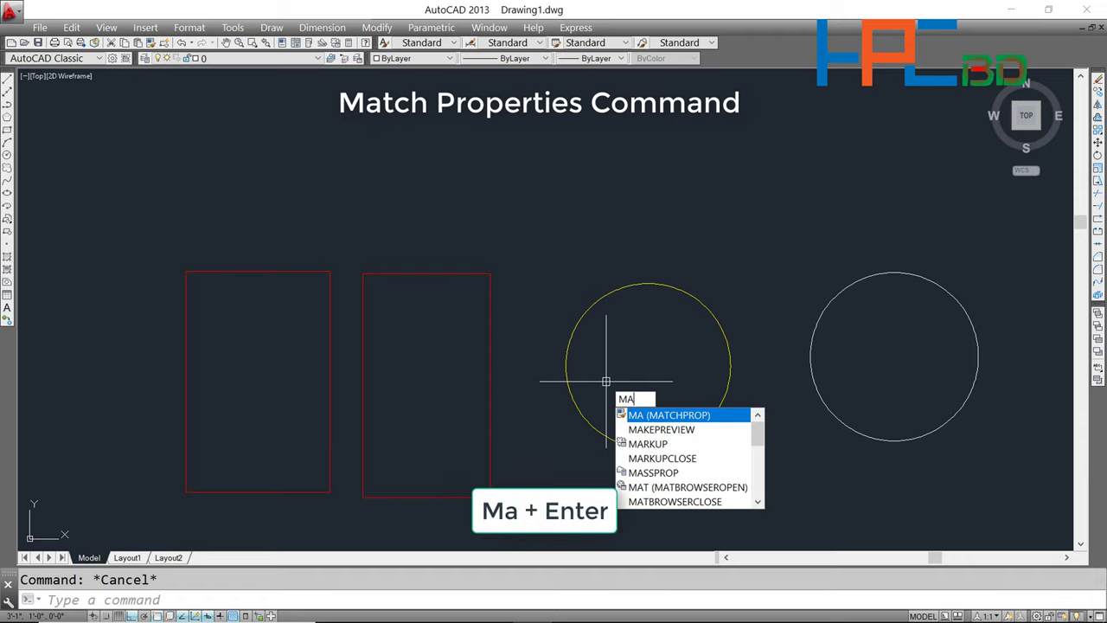
key(Return)
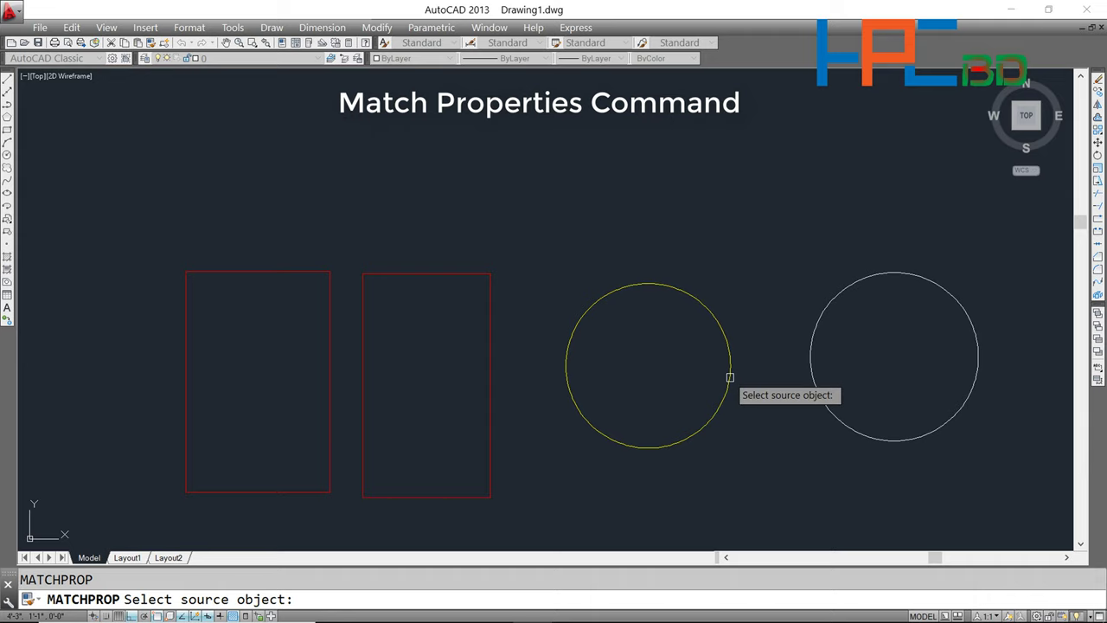
click(730, 379)
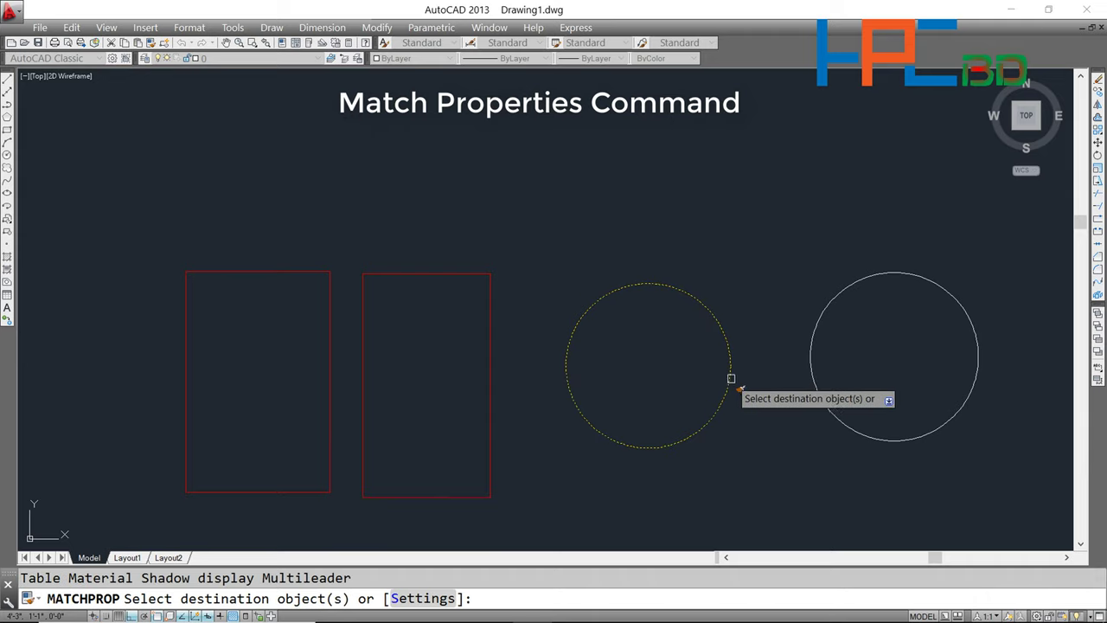
click(817, 387)
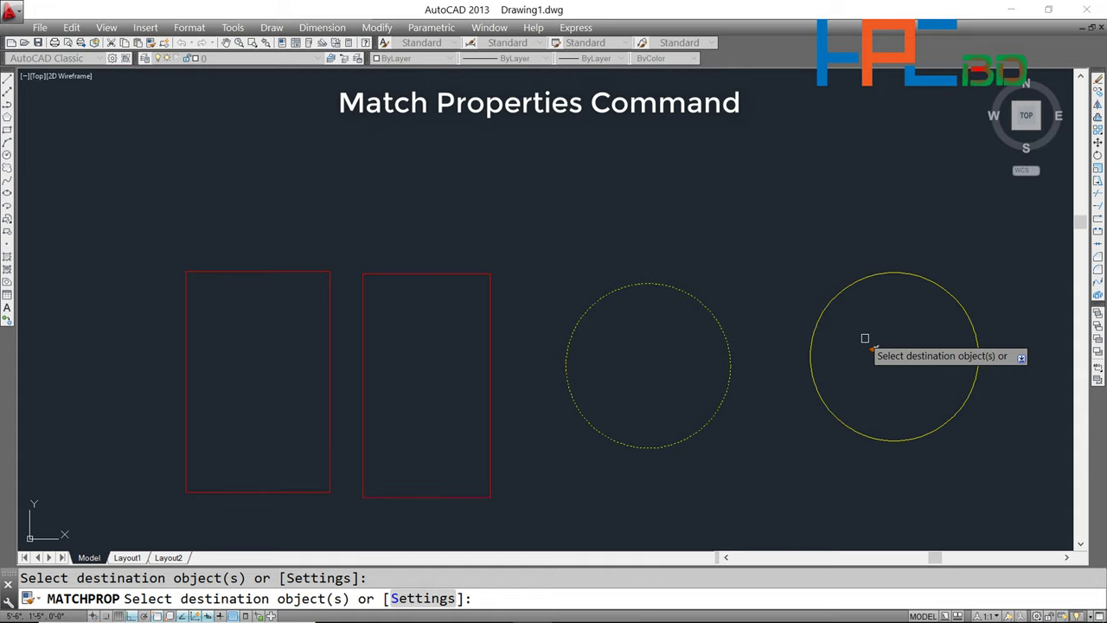
key(Escape)
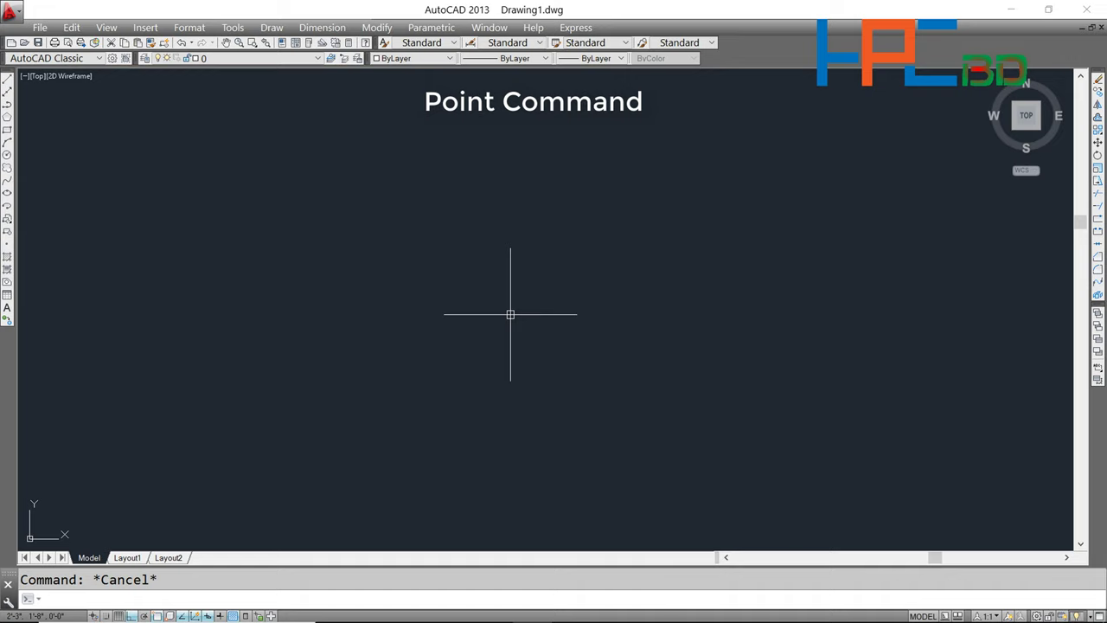
Draw a short horizontal line on the left of the drawing
text(l)
key(Return)
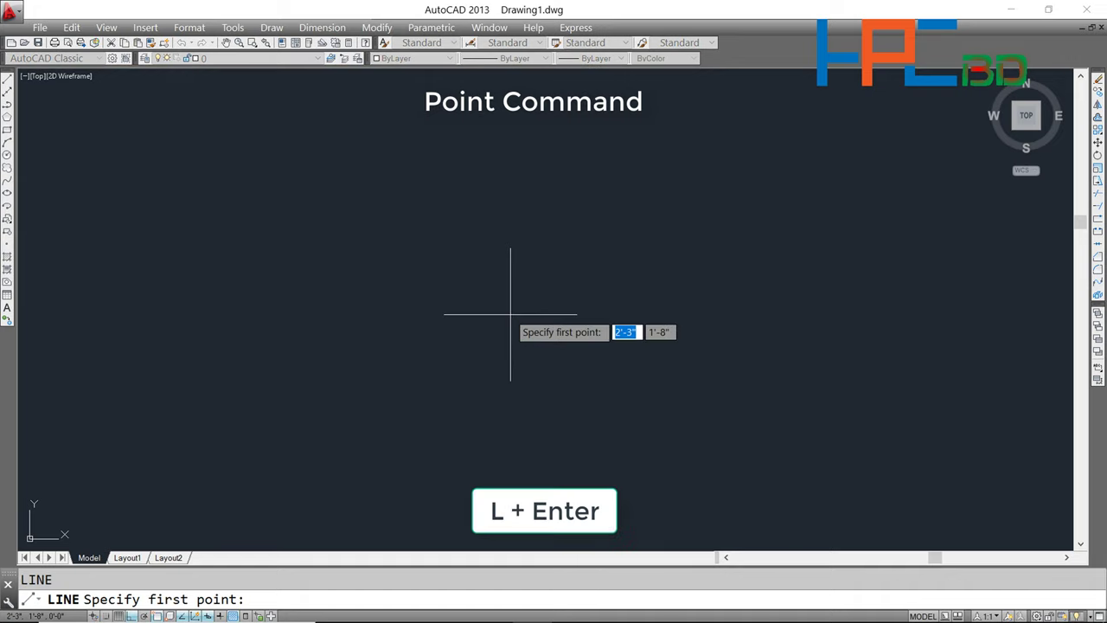
click(198, 276)
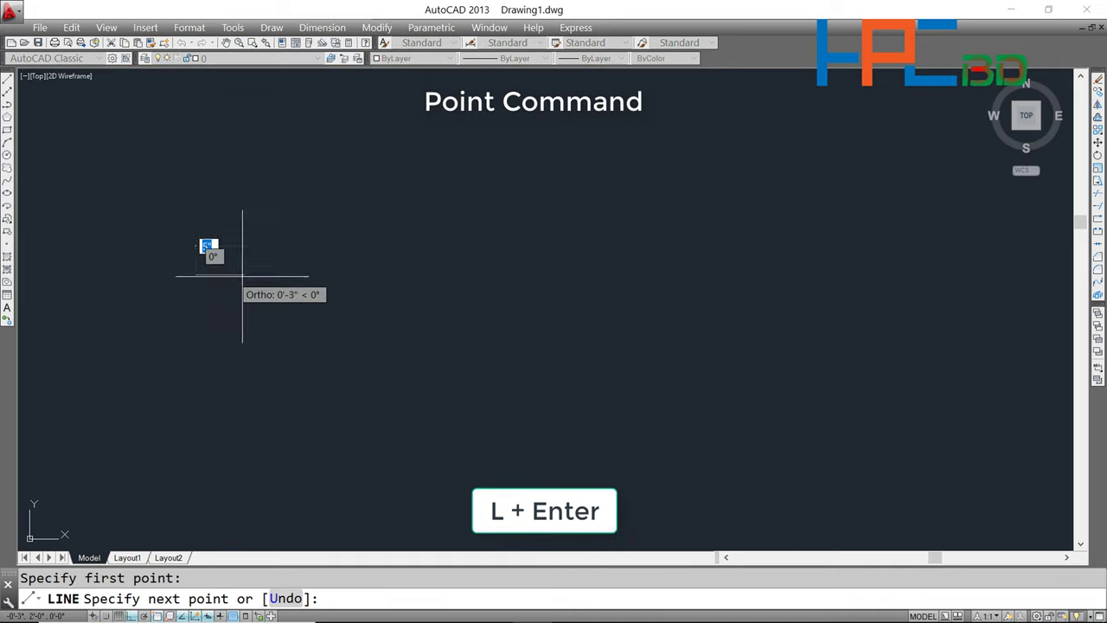
click(445, 275)
key(Return)
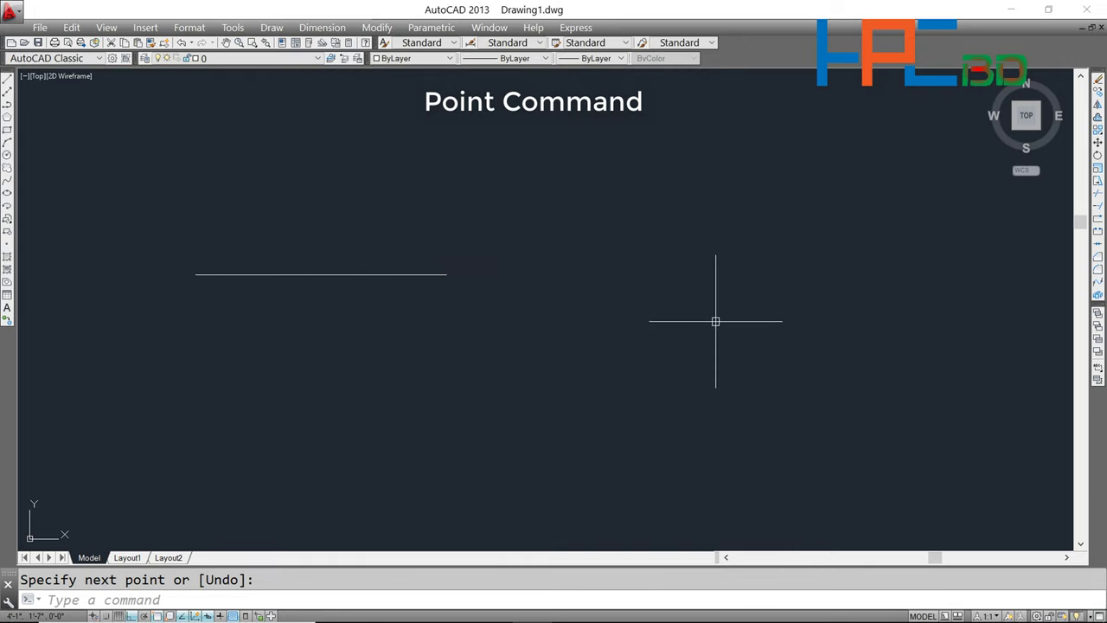
key(Escape)
Draw a wide rectangle to the right of the line
text(R)
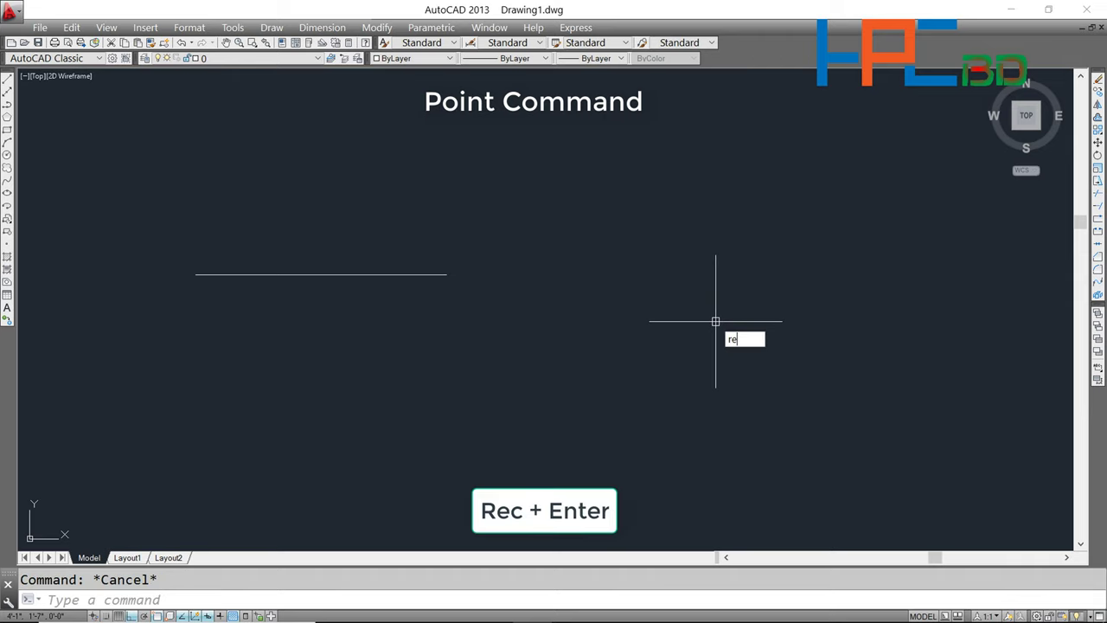
text(EC)
key(Return)
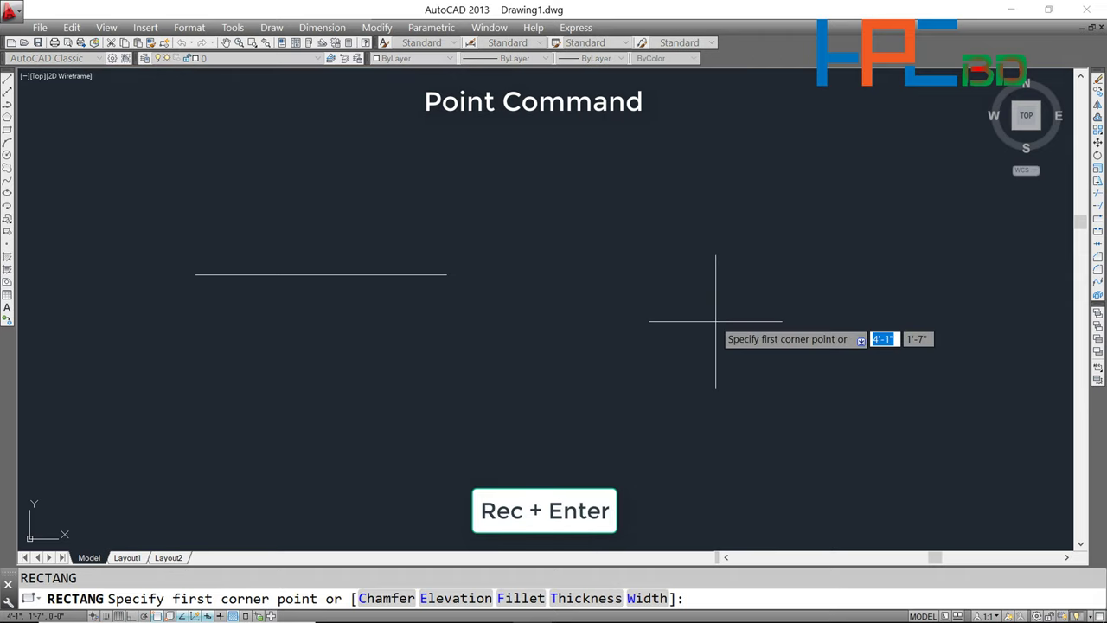
click(591, 260)
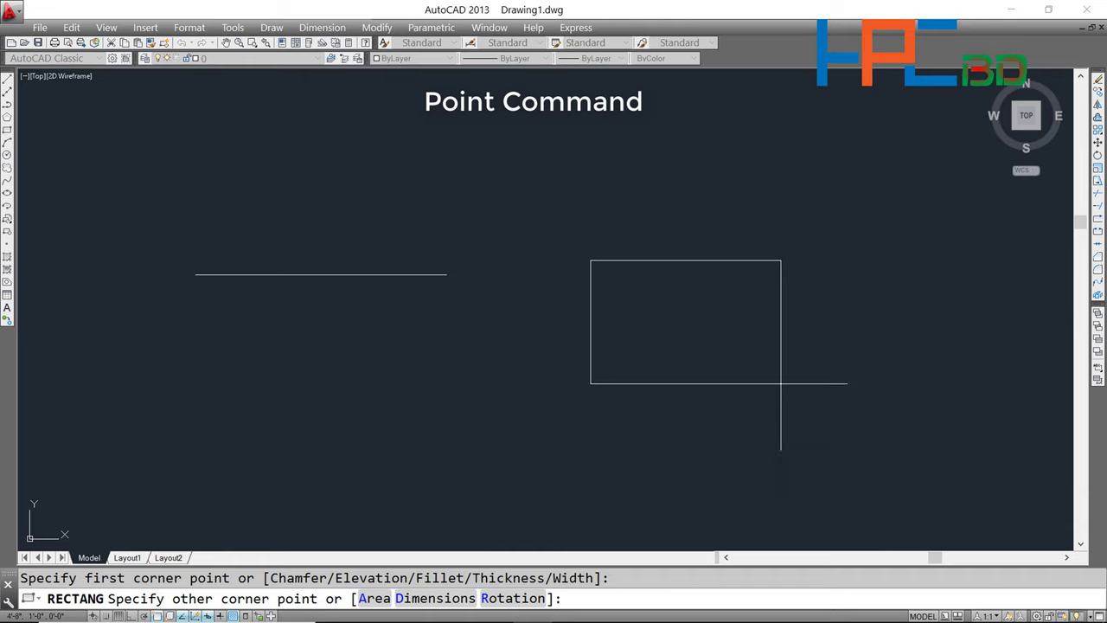
click(919, 410)
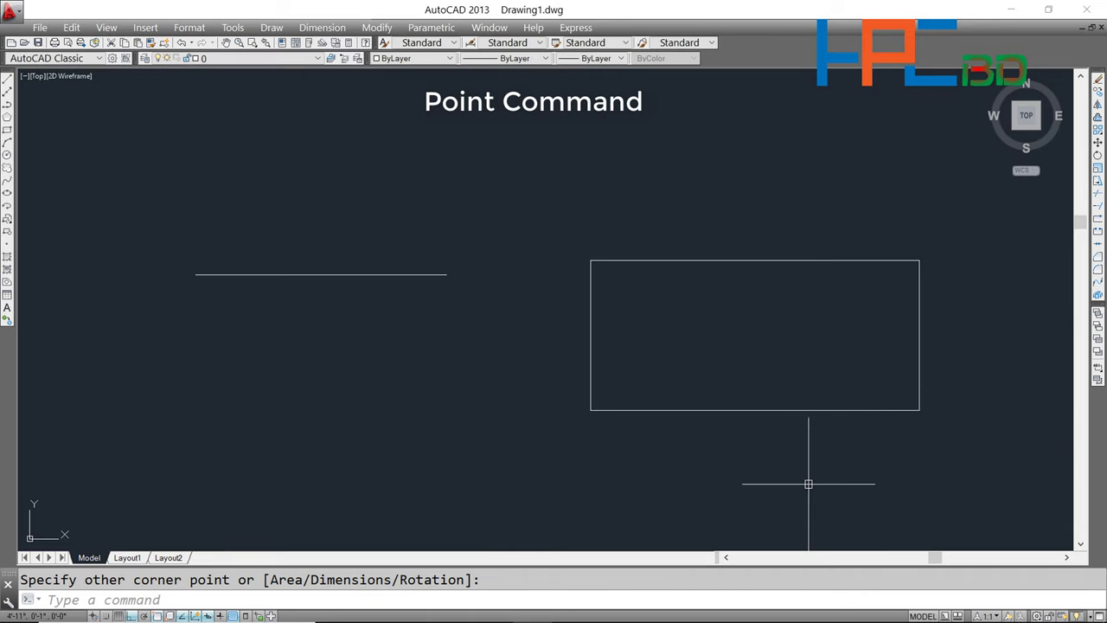
key(Escape)
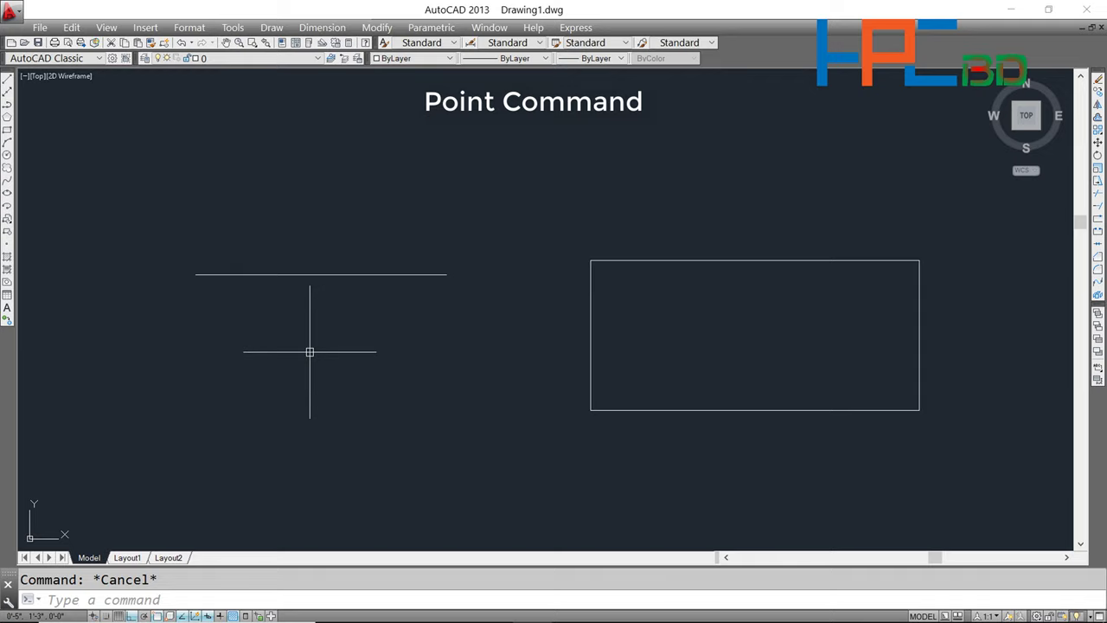
Place a first point marker near the horizontal line's left end with PO
text(p)
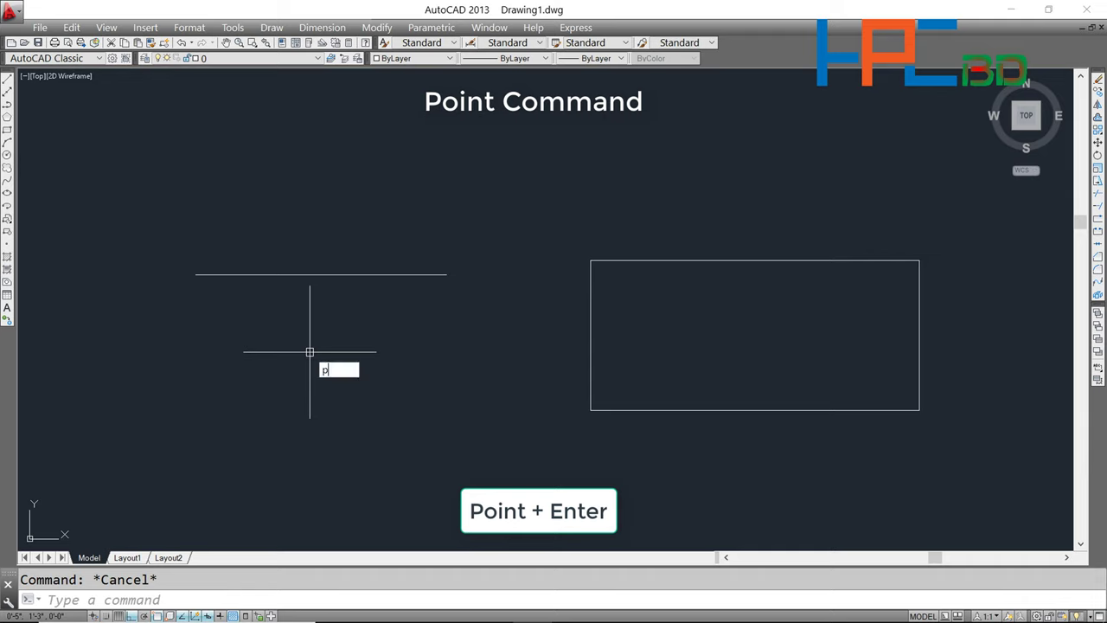
text(o)
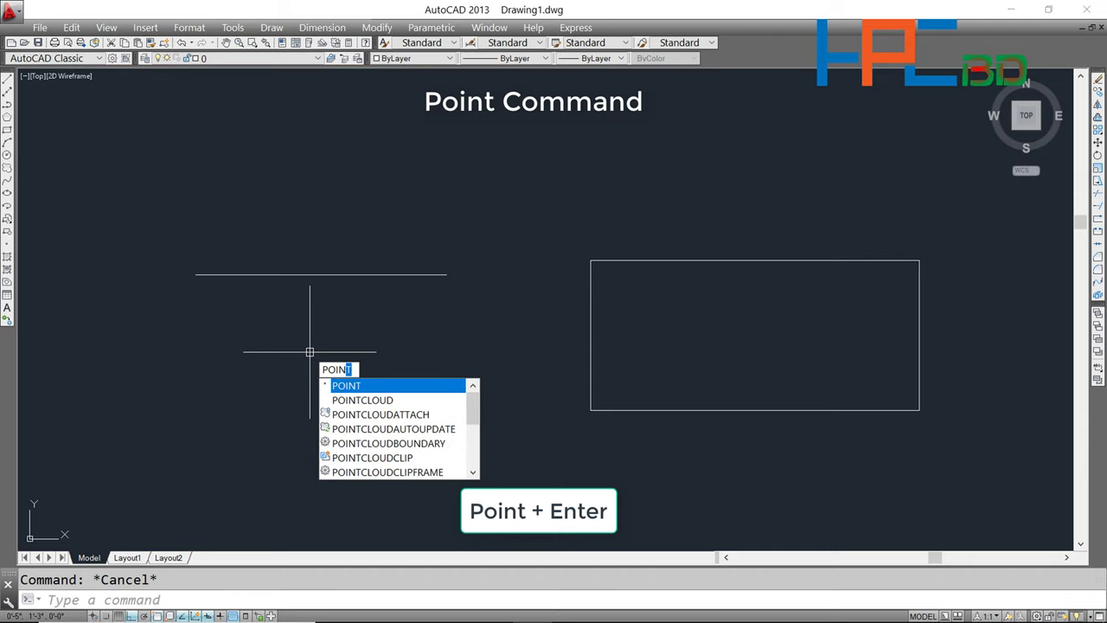
key(Return)
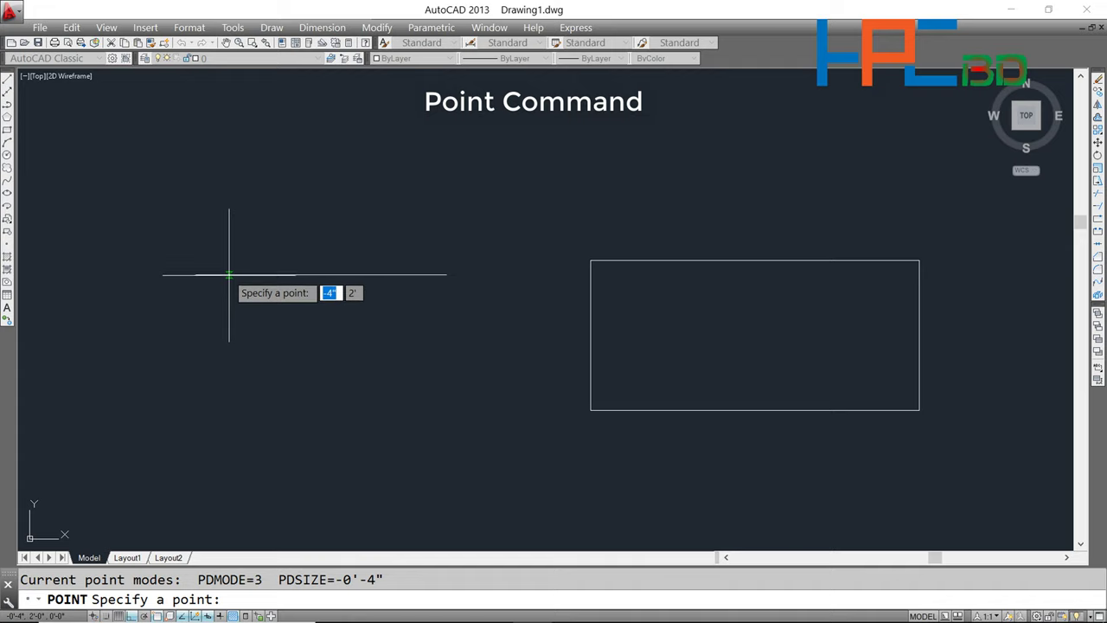
click(230, 274)
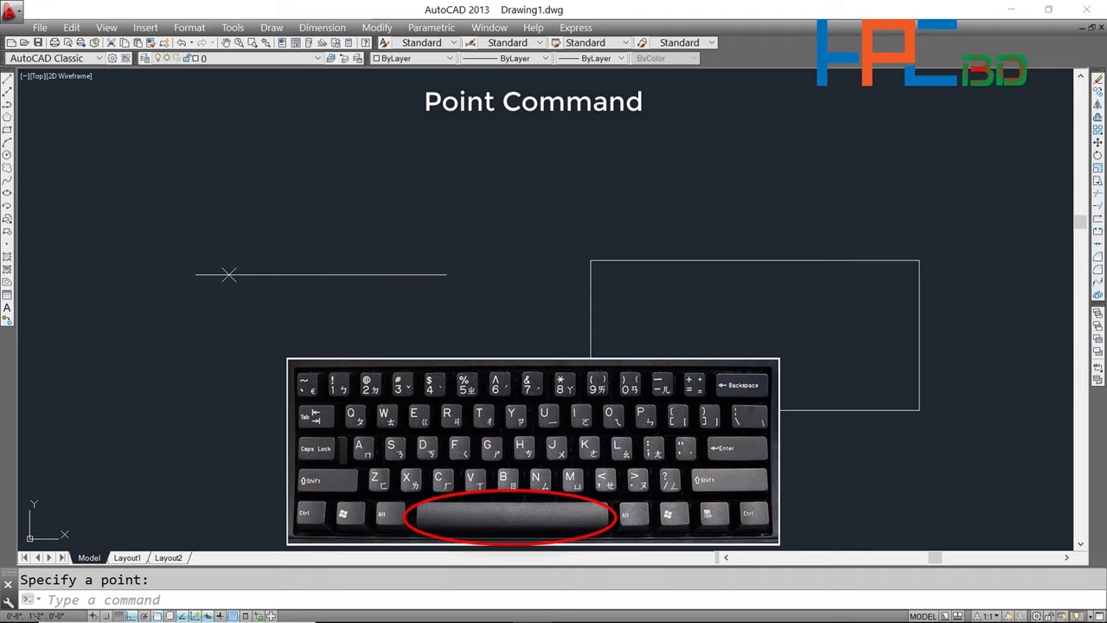
key(space)
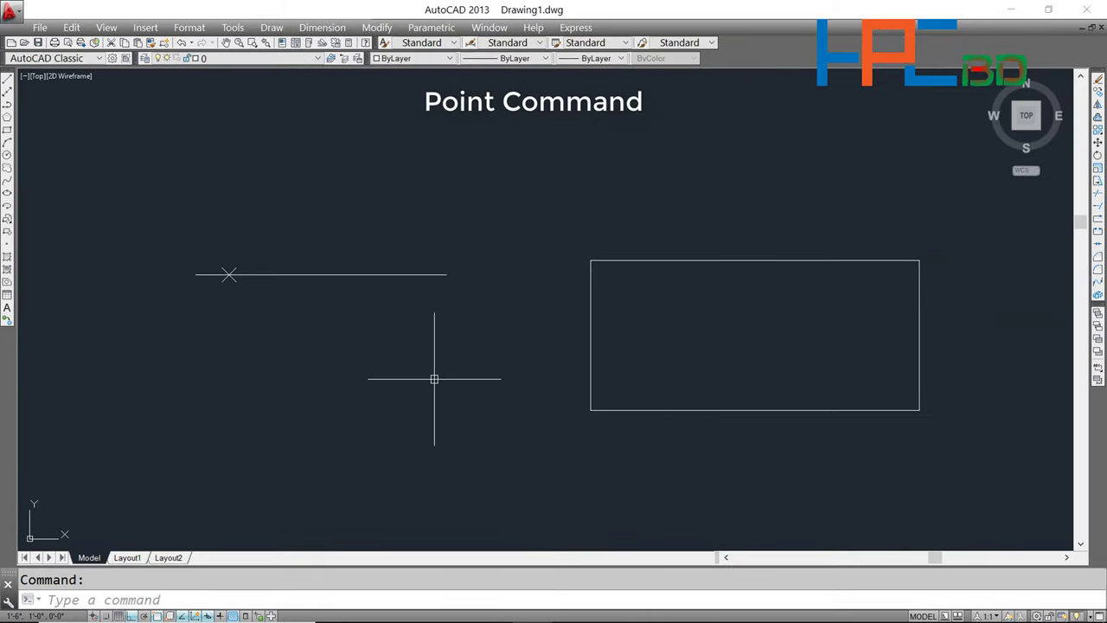
key(space)
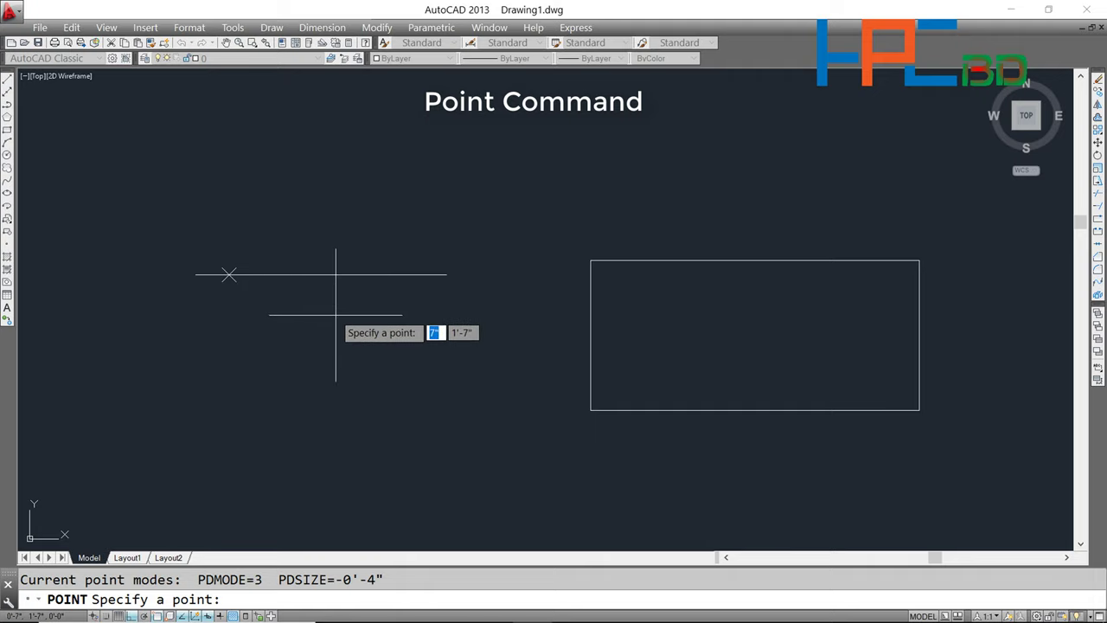
key(space)
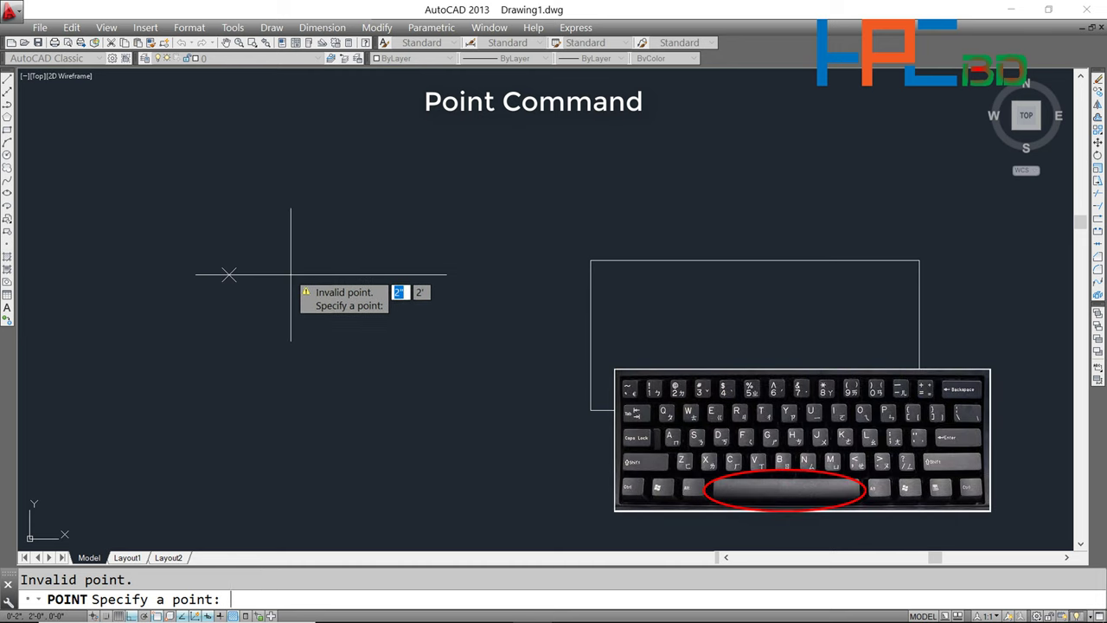
Add three more point markers along the line, then open the Format menu
click(291, 275)
key(space)
key(space)
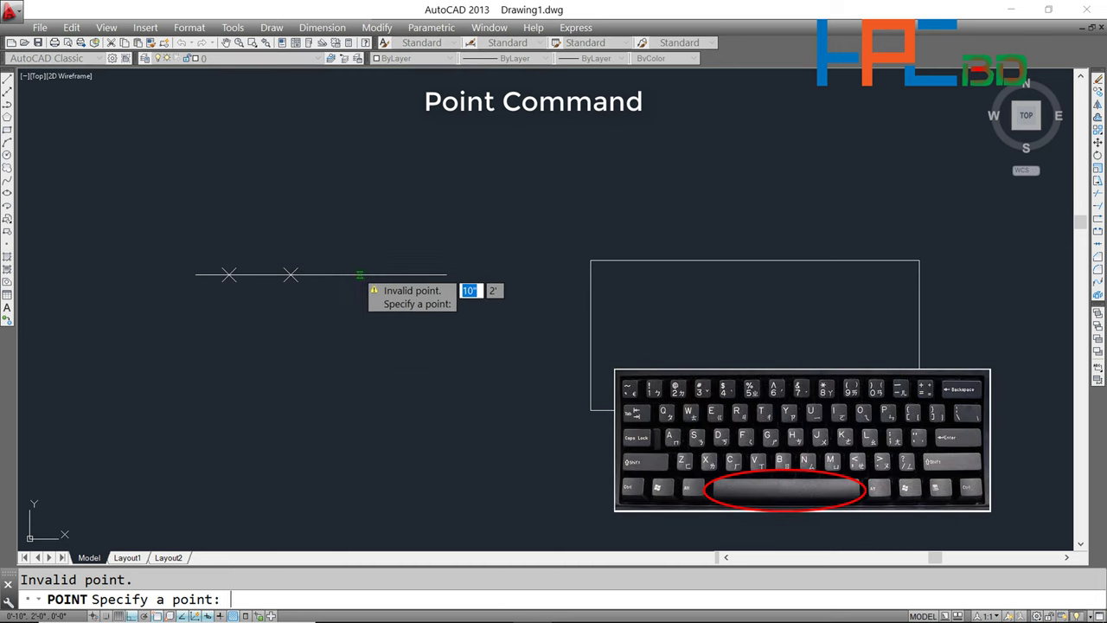
click(359, 275)
key(space)
key(space)
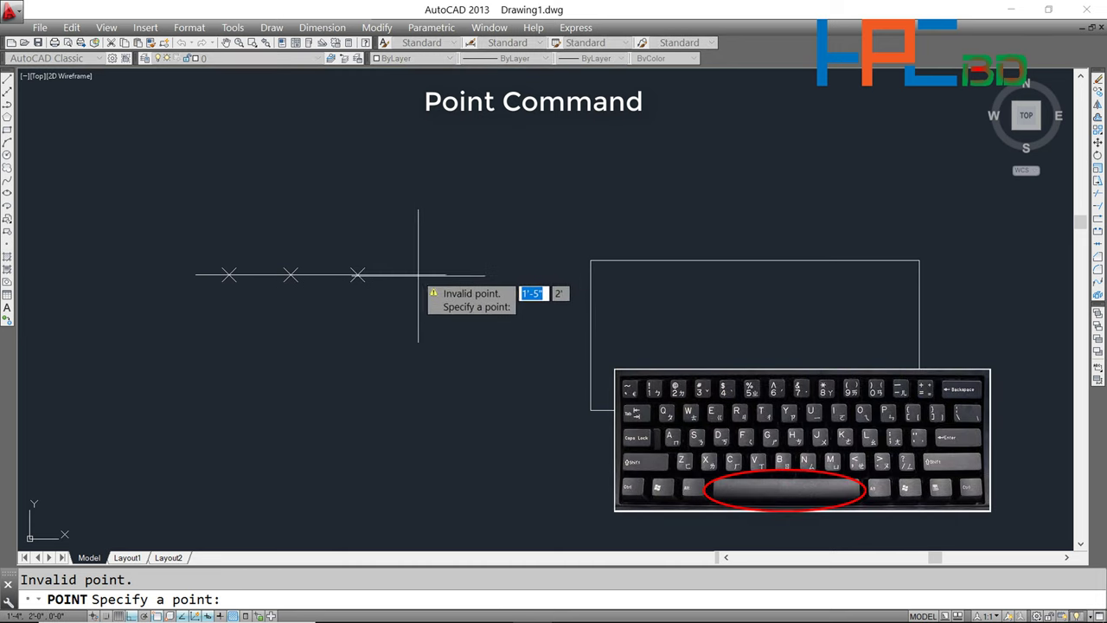
click(416, 275)
key(Escape)
key(space)
key(space)
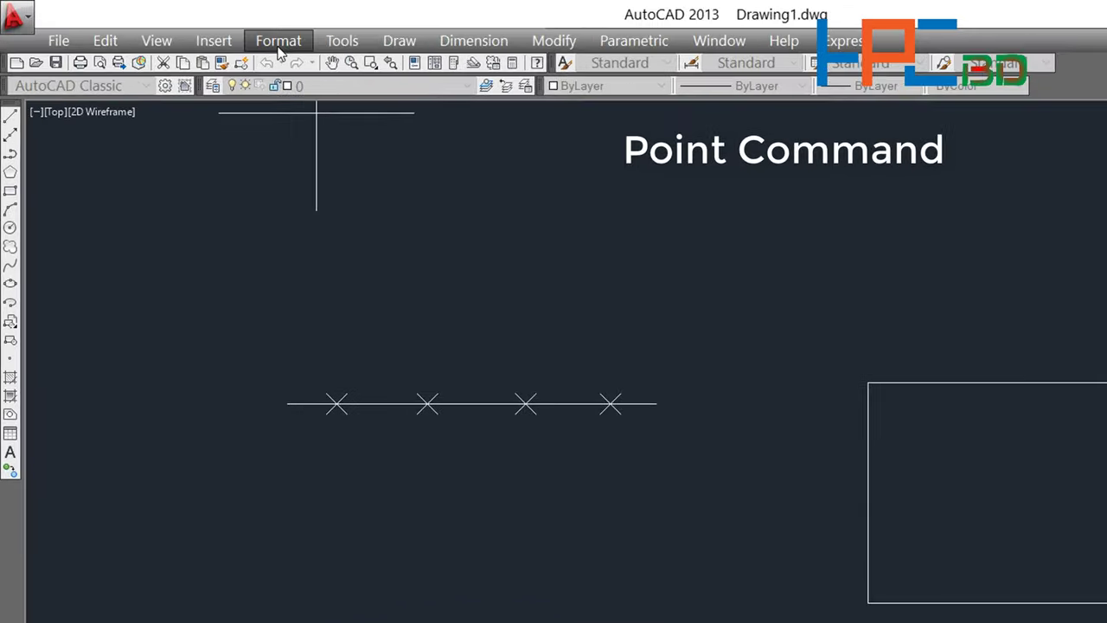
click(279, 44)
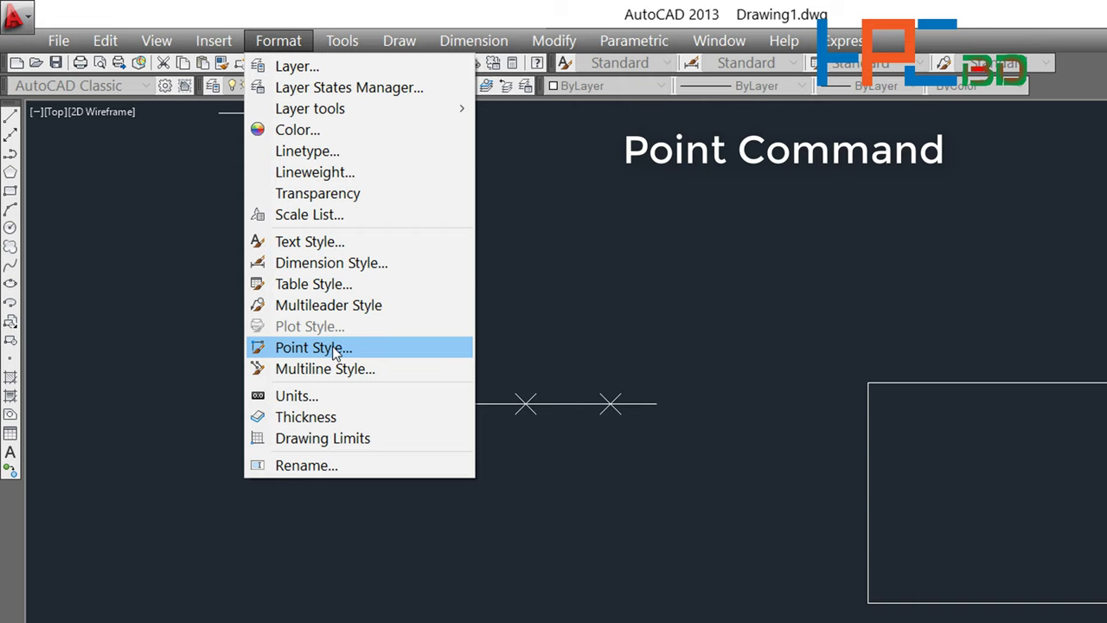
Set the point style to the circled-X marker at size 5 relative to screen
click(335, 349)
text(4)
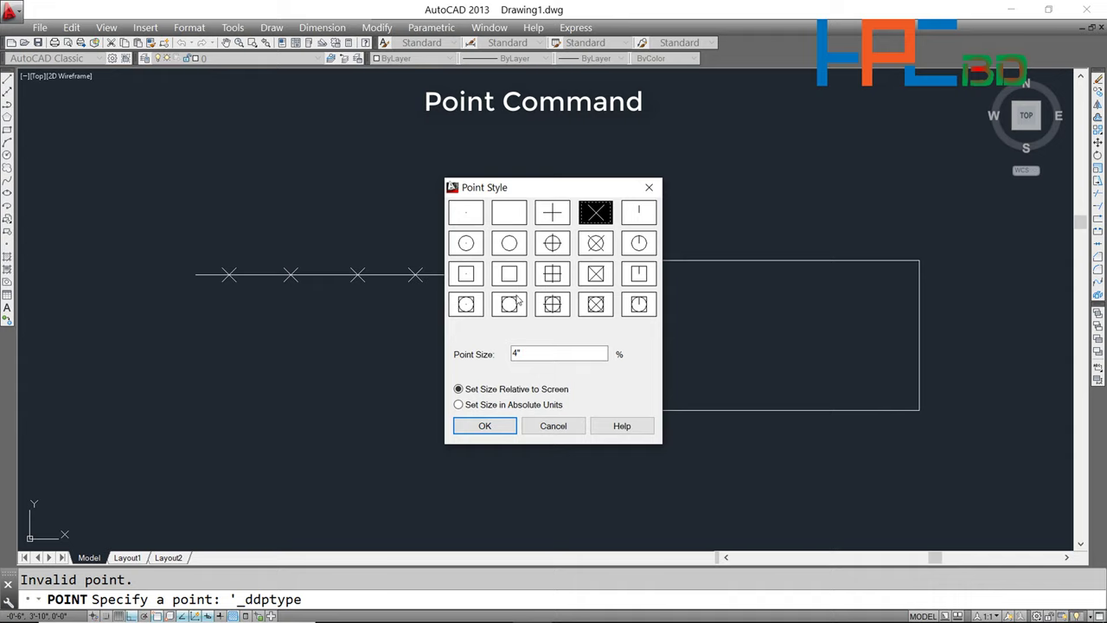
click(527, 353)
text(5)
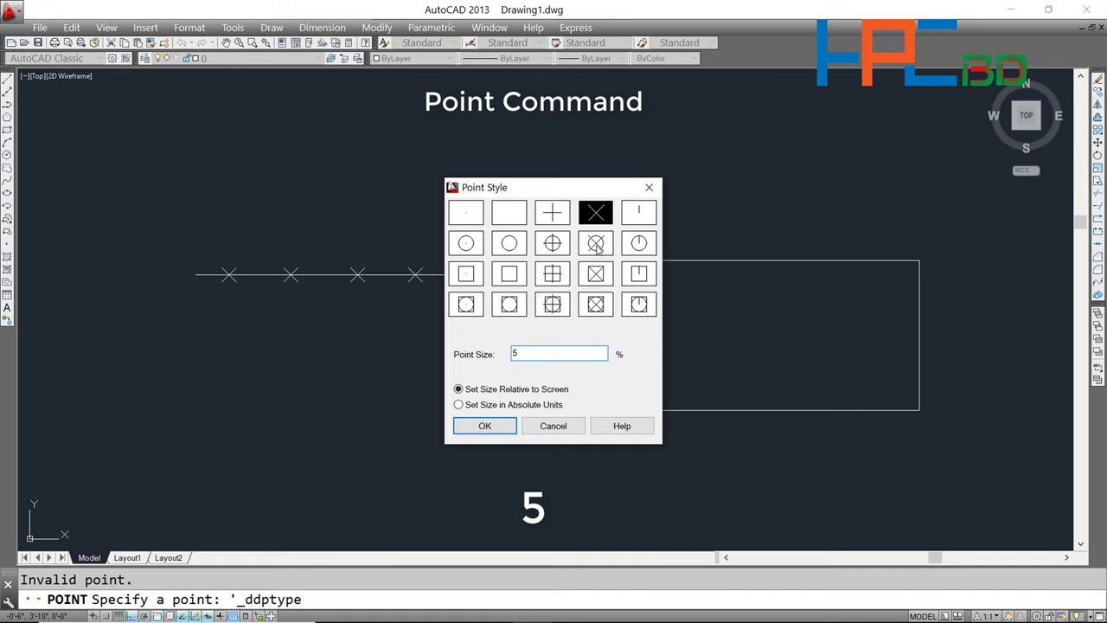
click(597, 247)
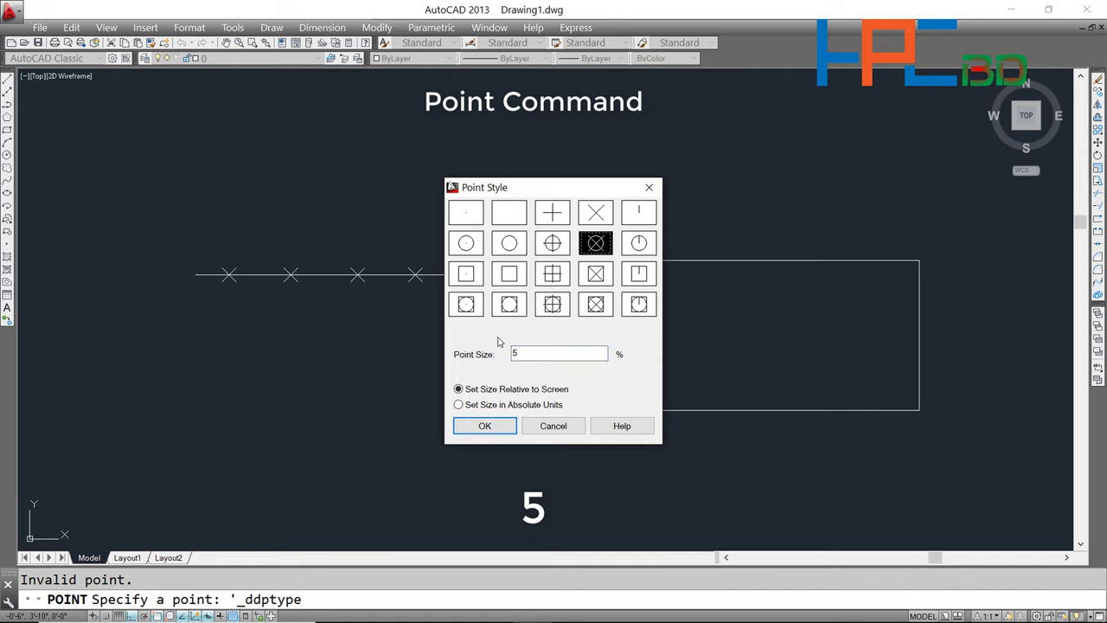
click(484, 427)
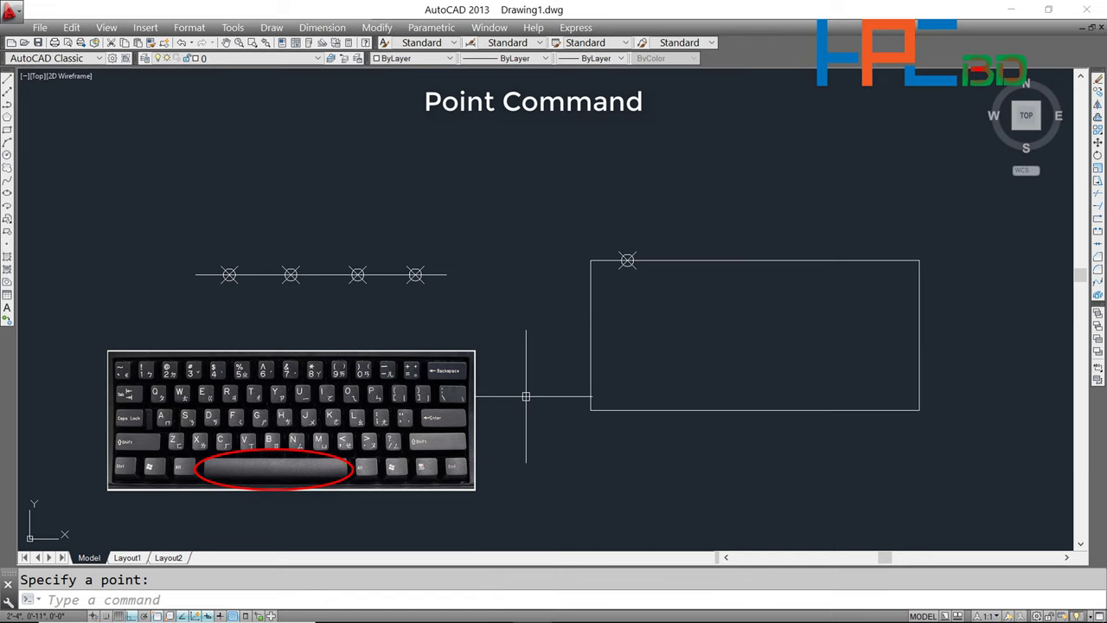
Place four circled-X point markers along the rectangle's top edge, then restart POINT
key(space)
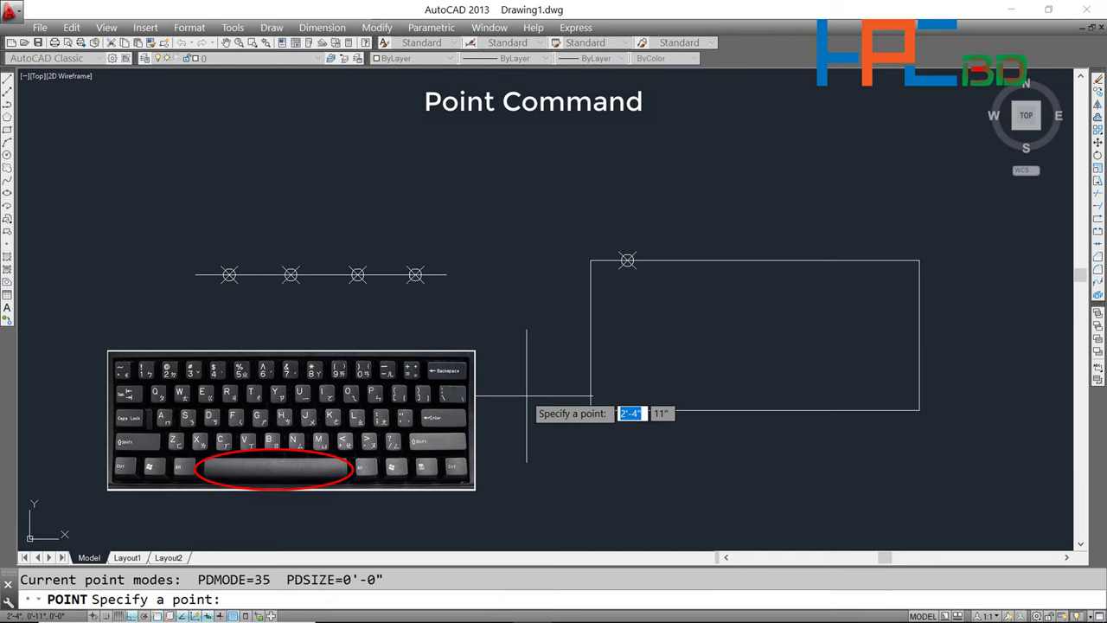
key(space)
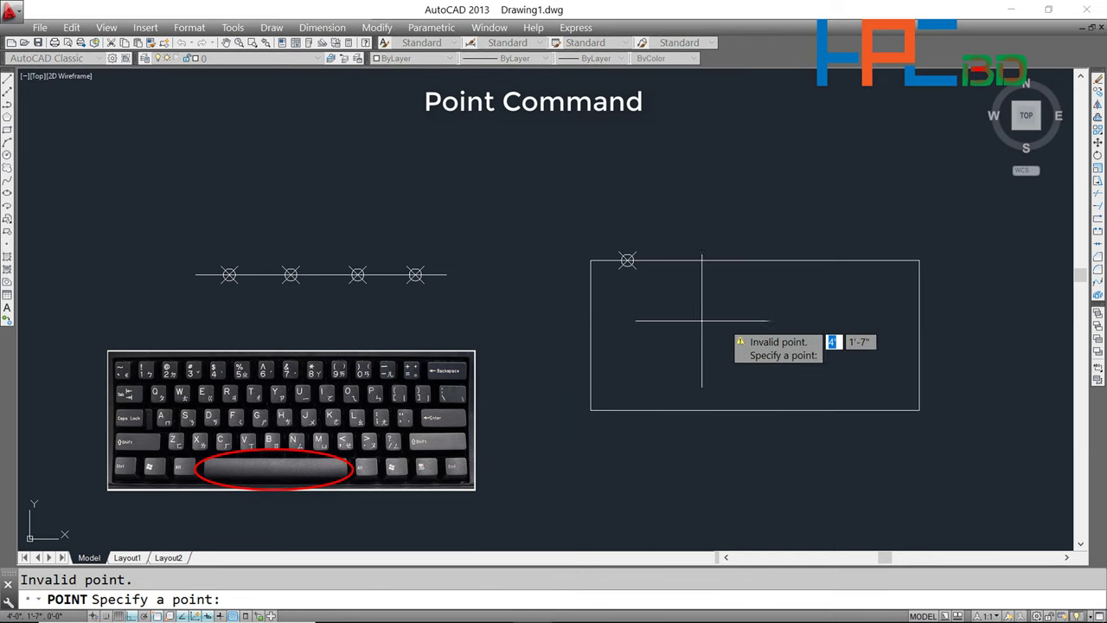
click(706, 259)
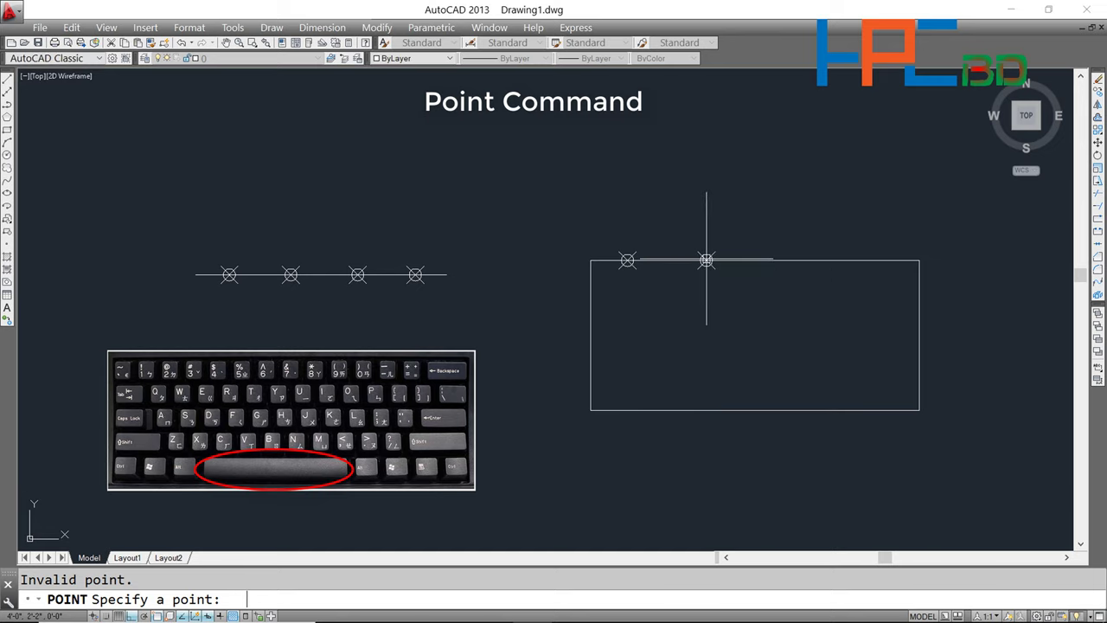
click(816, 267)
key(space)
key(space)
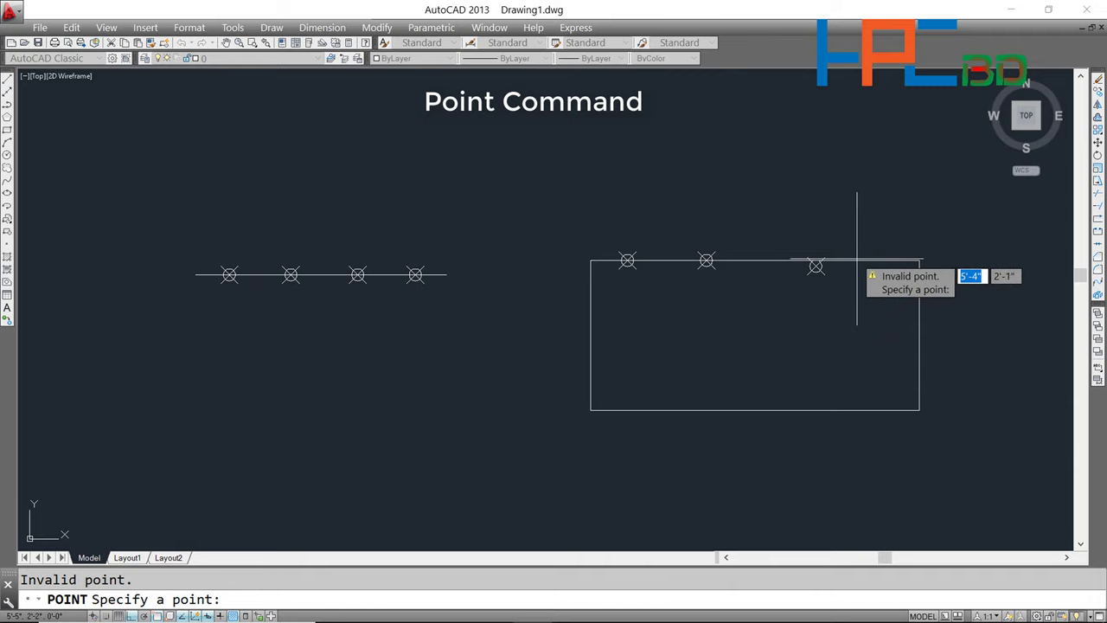
click(863, 260)
key(space)
key(space)
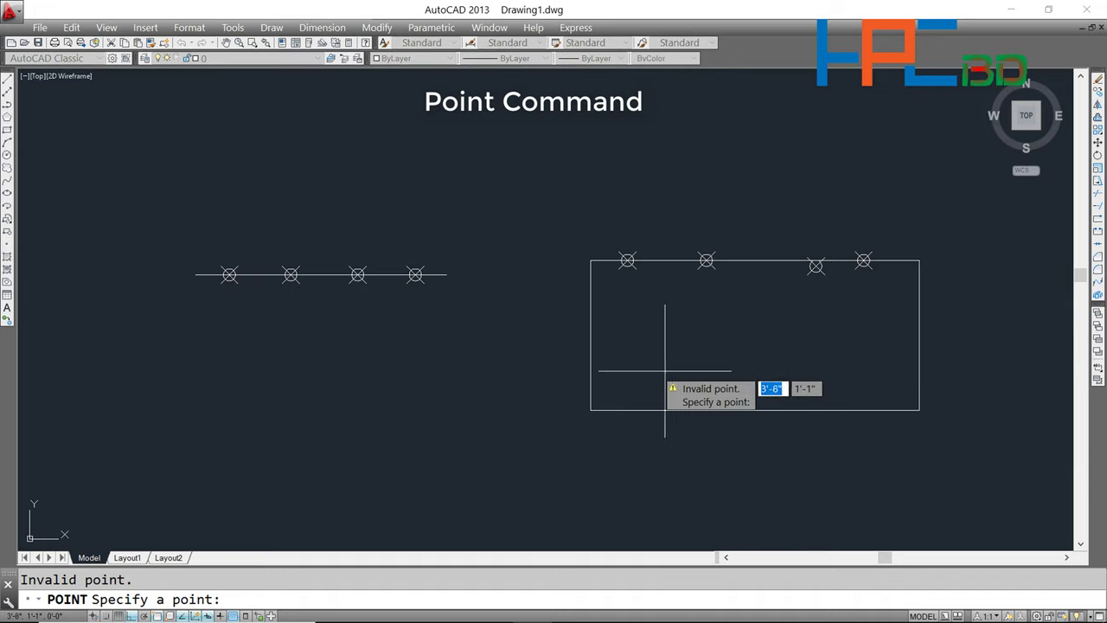
key(space)
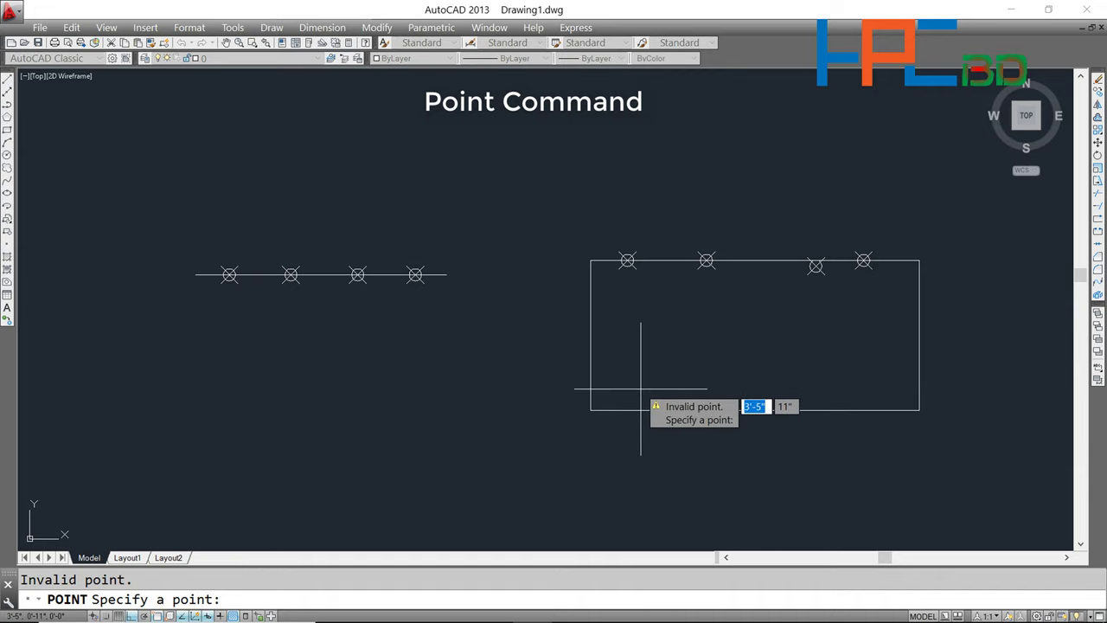
key(Escape)
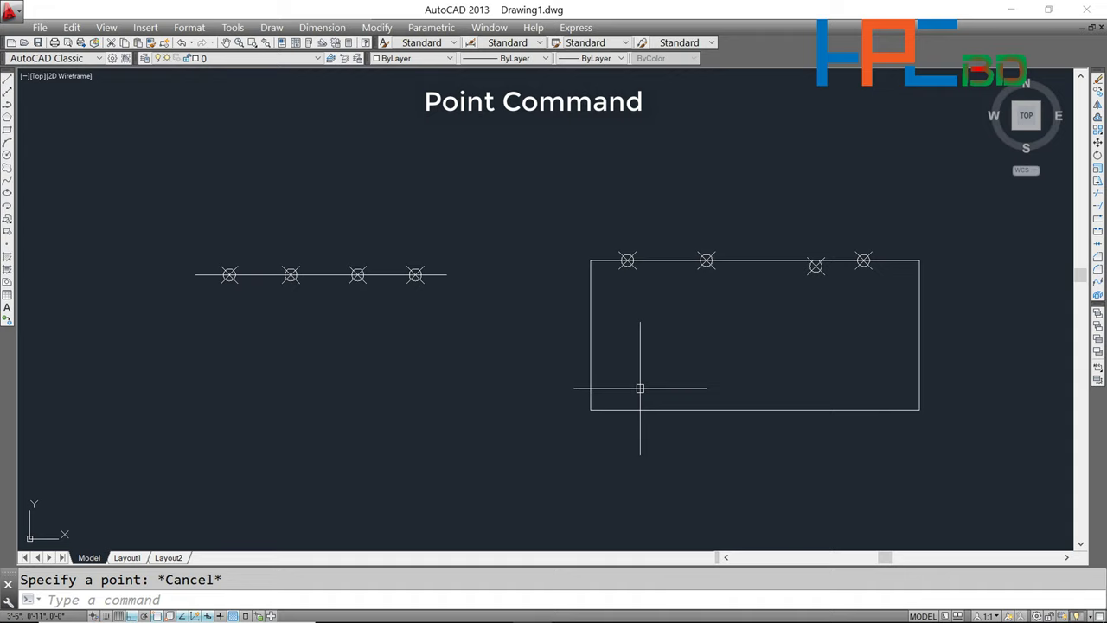
text(PO)
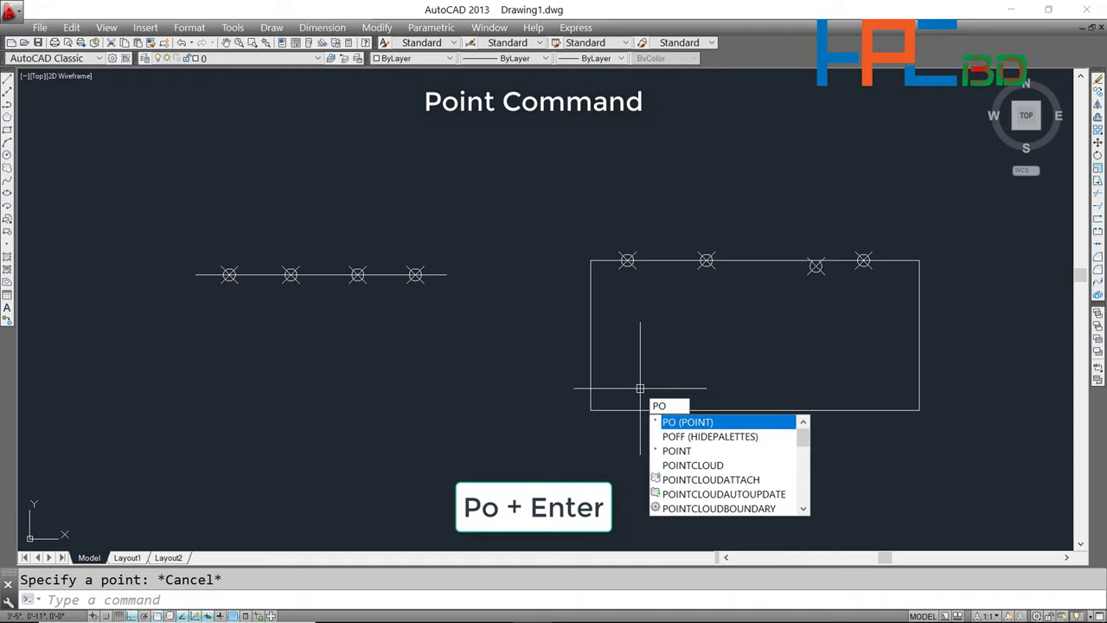
key(Return)
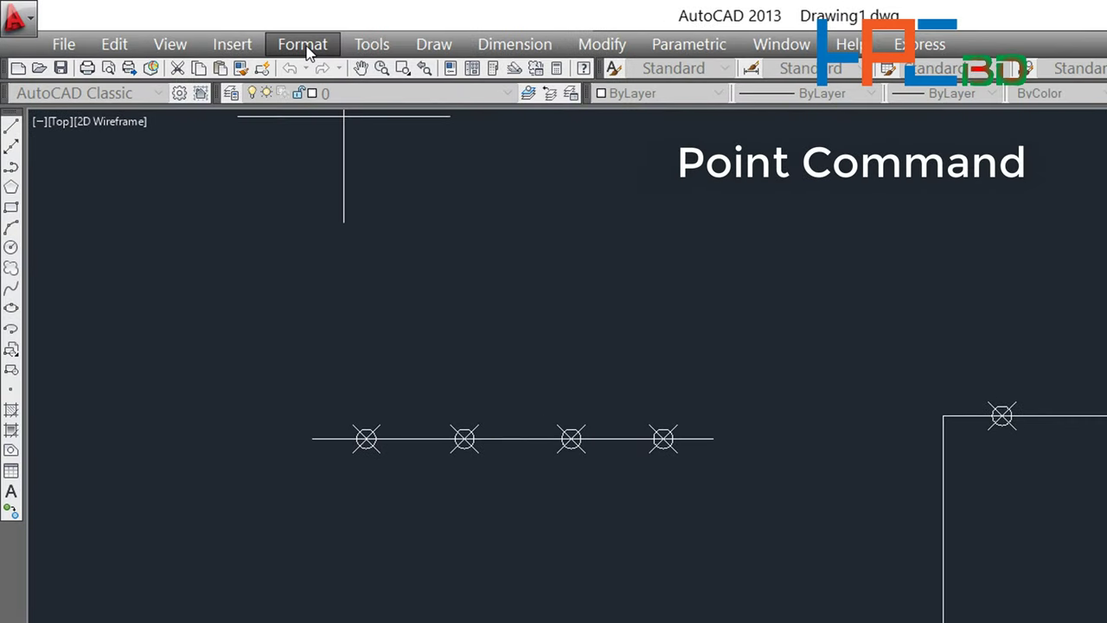
Change the point style to plain circle markers with point size 6
click(297, 45)
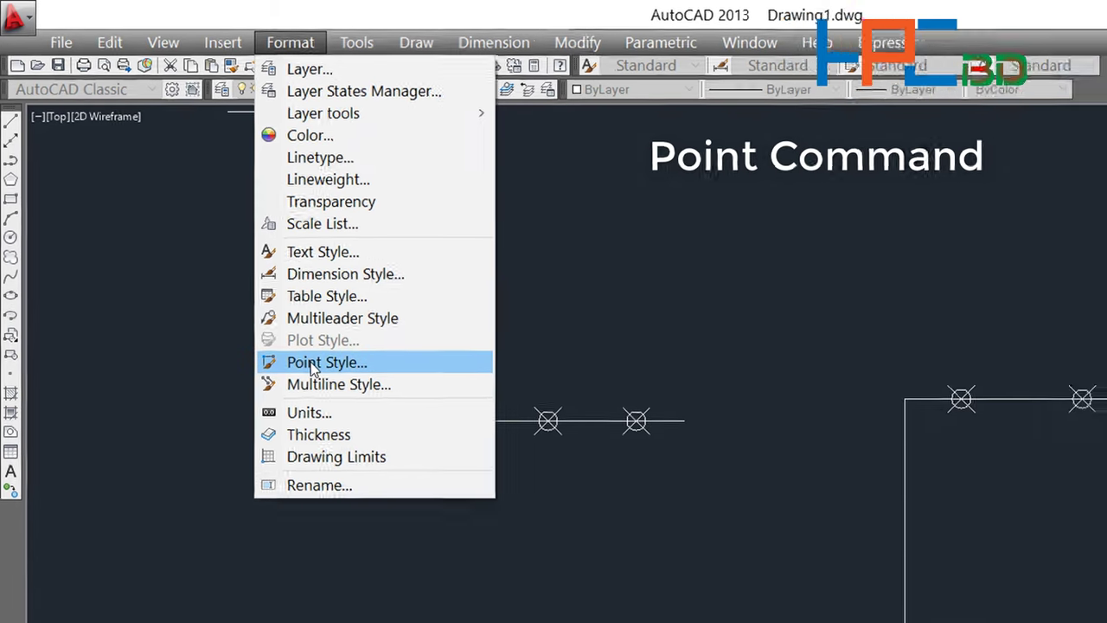
click(327, 381)
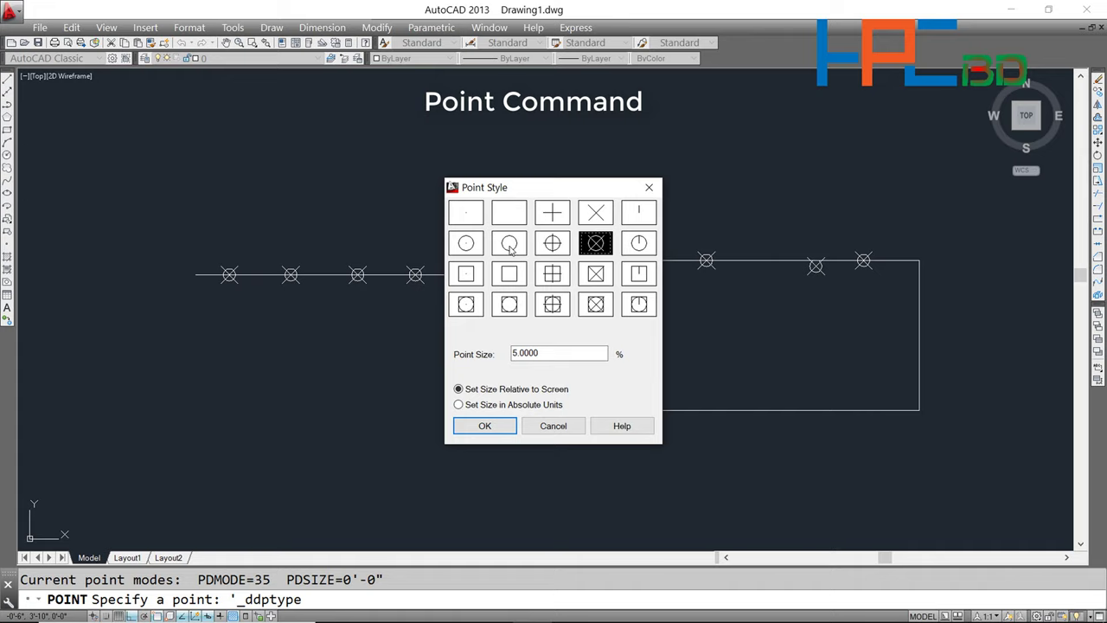
click(510, 248)
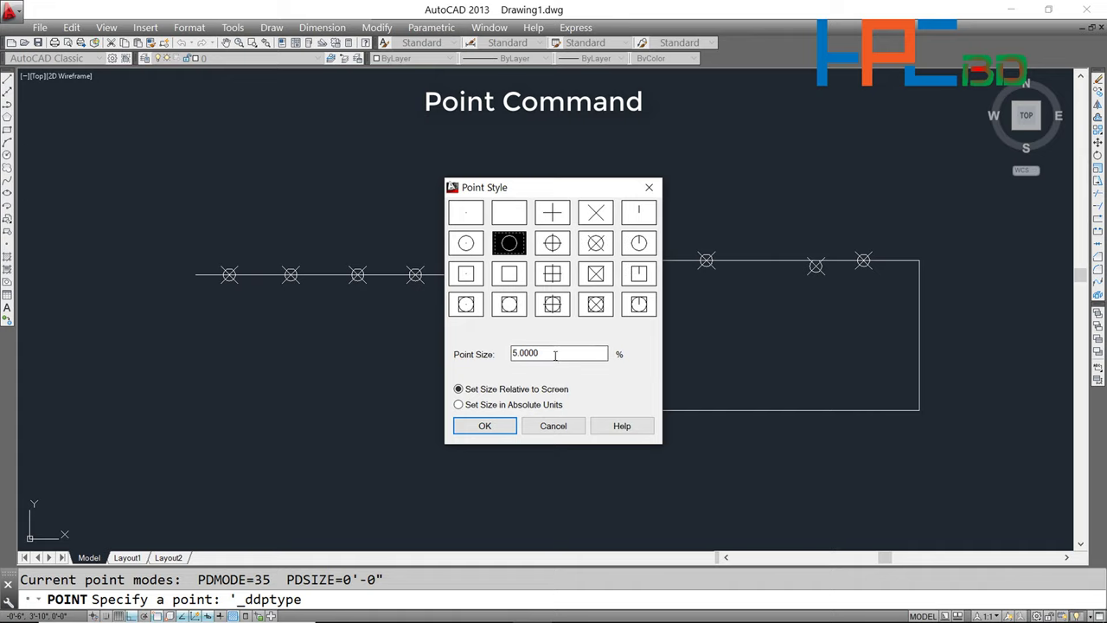
drag(554, 353, 506, 354)
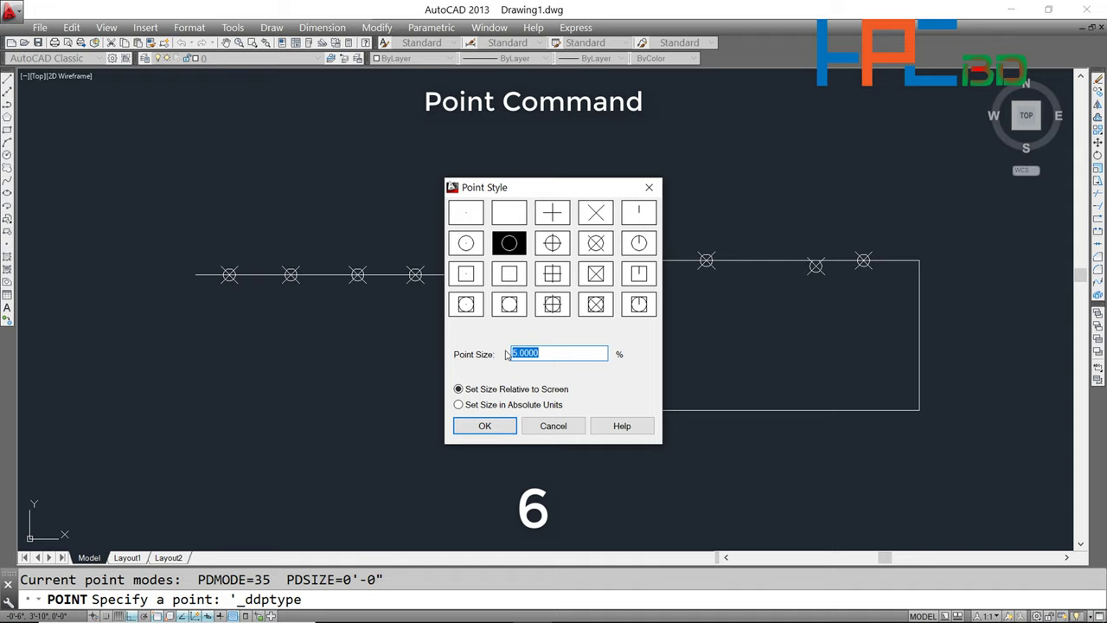
text(6)
click(487, 425)
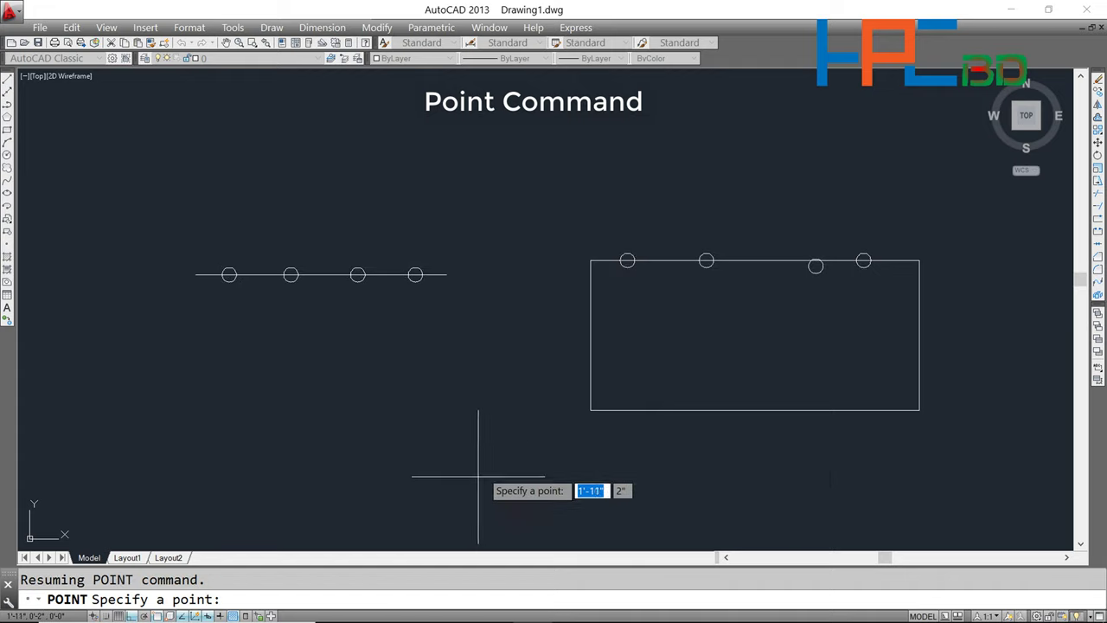
Place four point markers spaced left to right along the rectangle's bottom edge, then end the POINT command
key(Return)
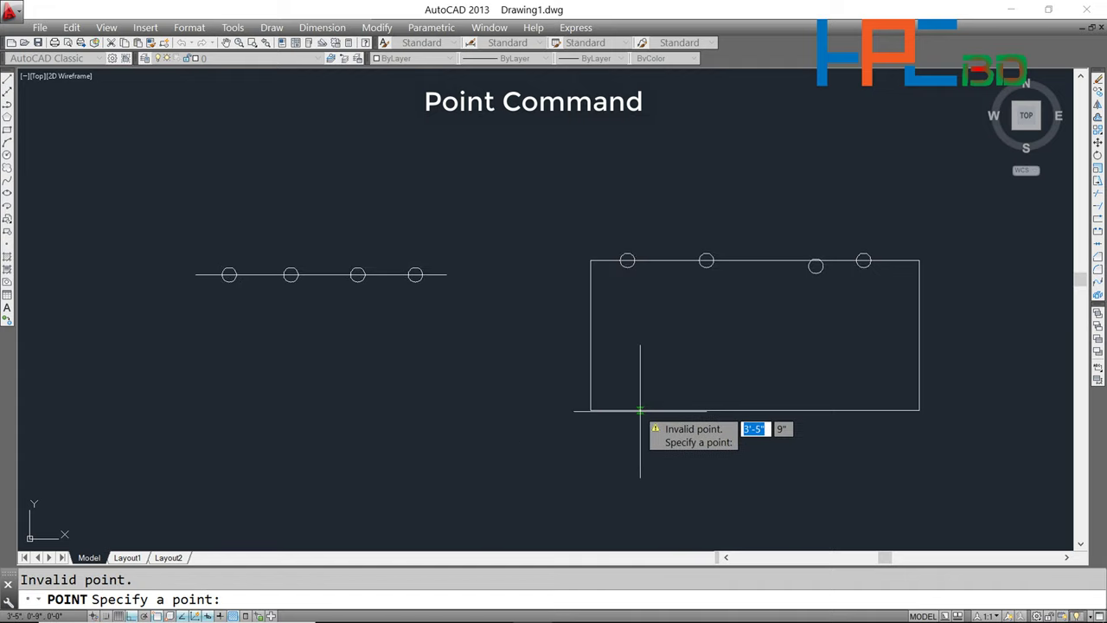
click(638, 410)
key(space)
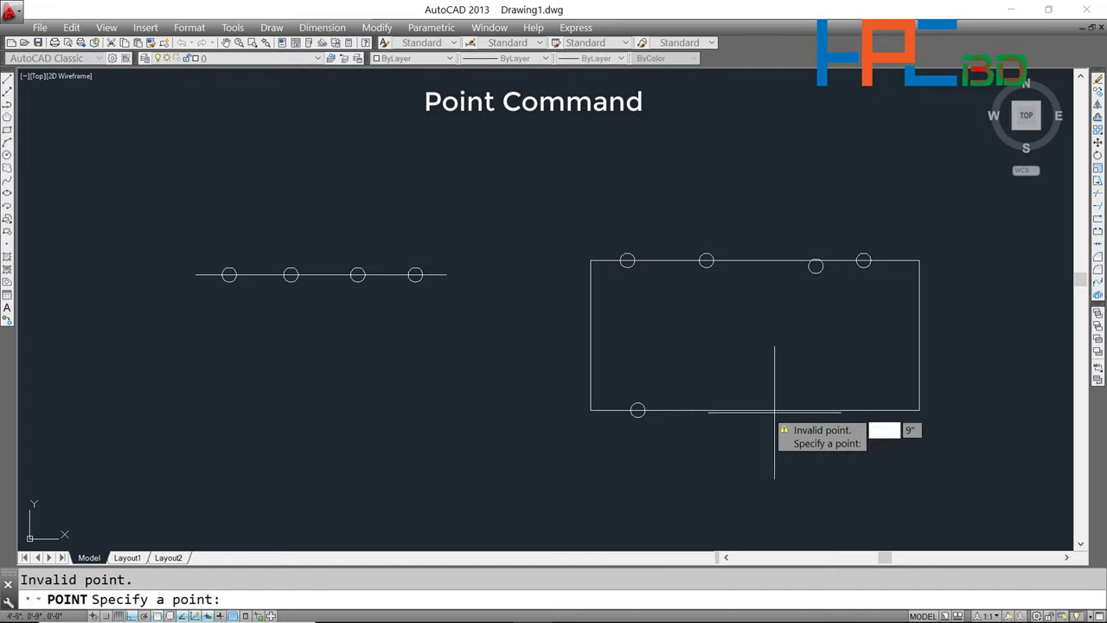
click(698, 410)
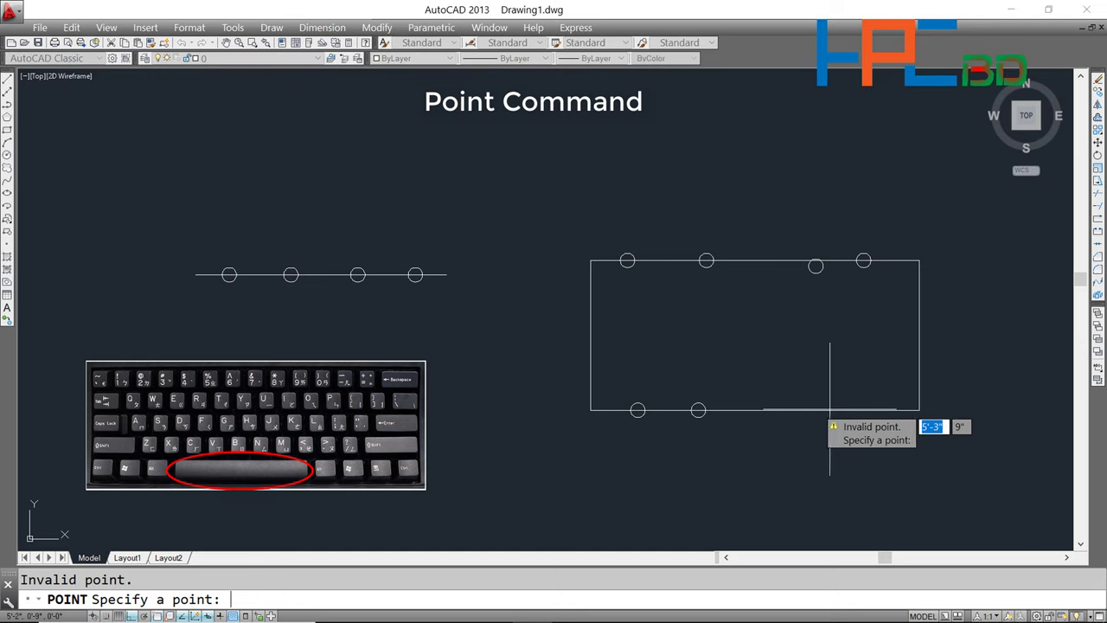
click(762, 410)
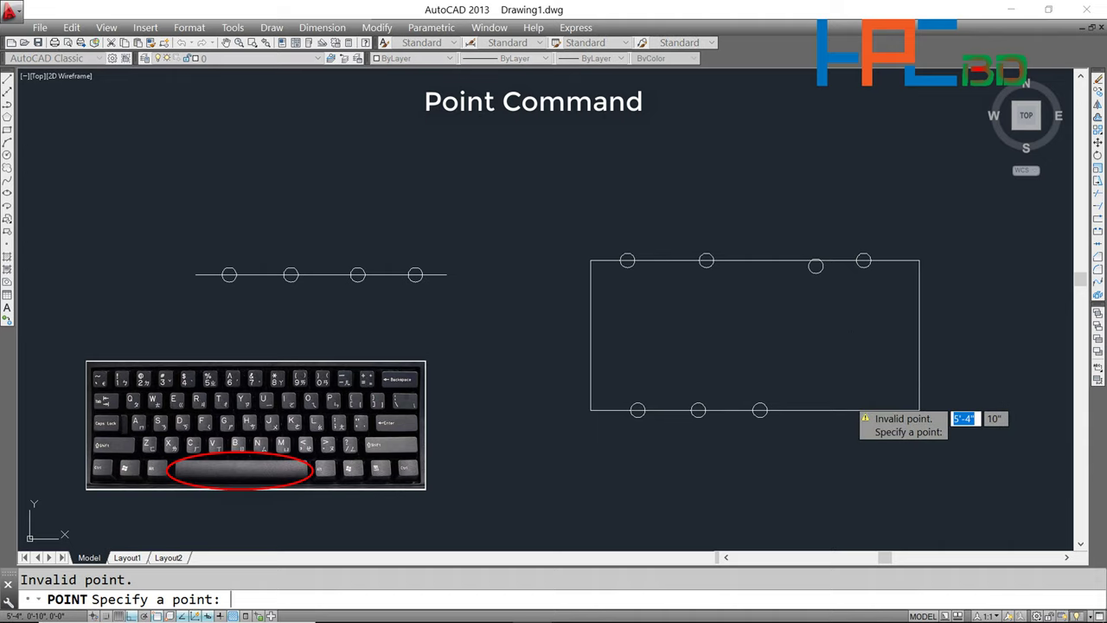
click(837, 410)
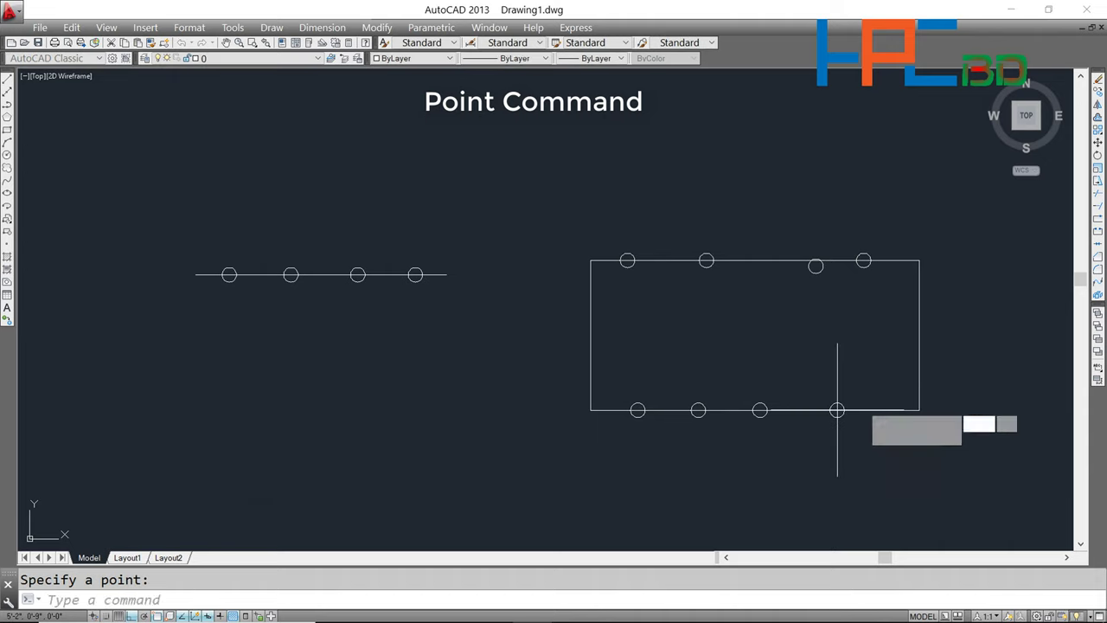
key(Return)
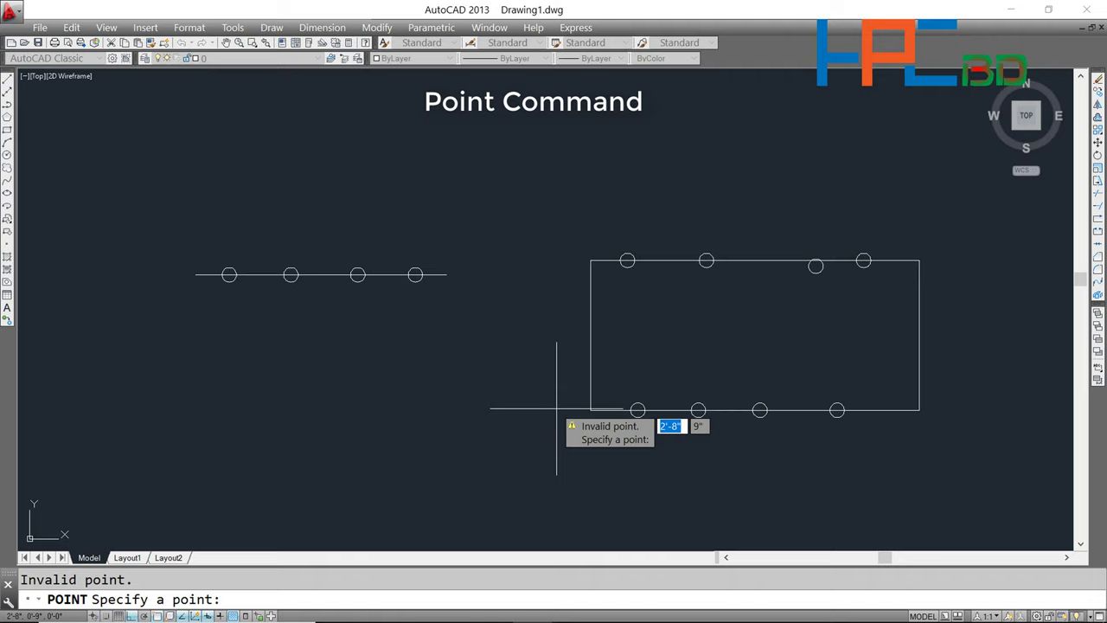
key(Escape)
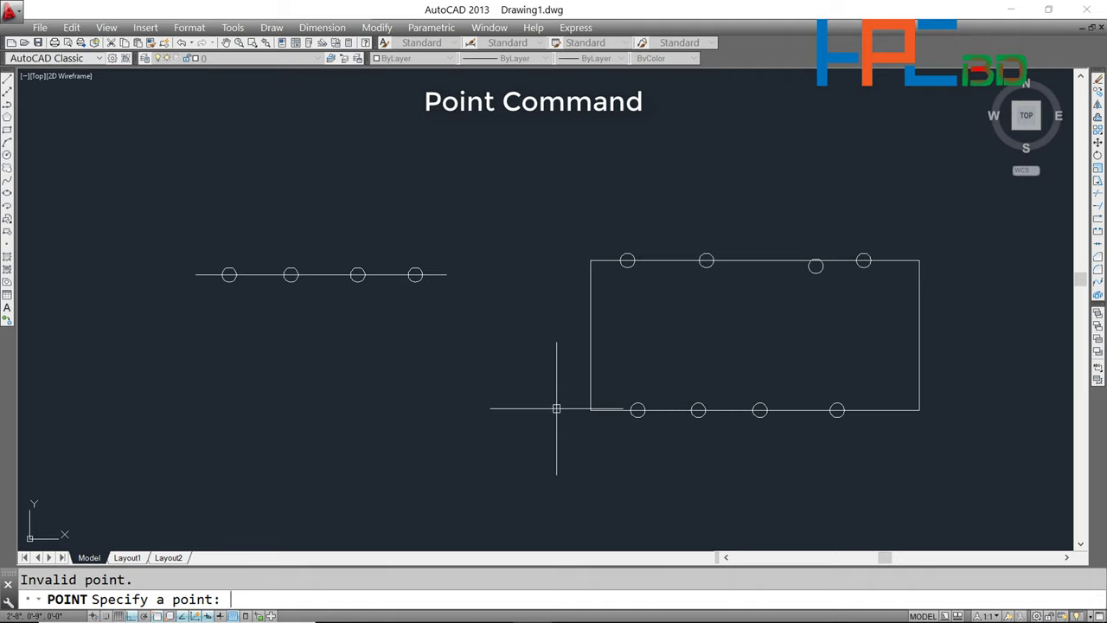